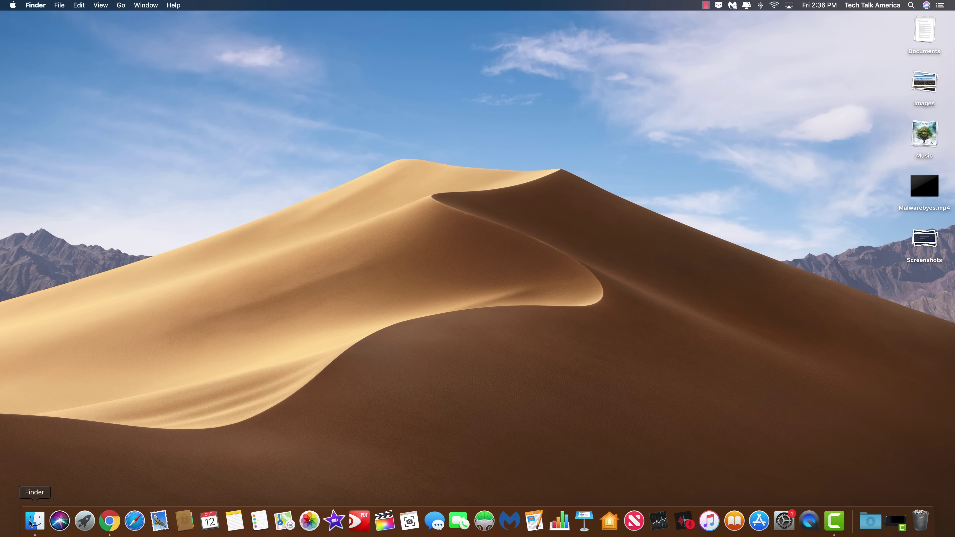
Open a Finder window and, in the Finder preferences, set new Finder windows to show Recents.
click(30, 523)
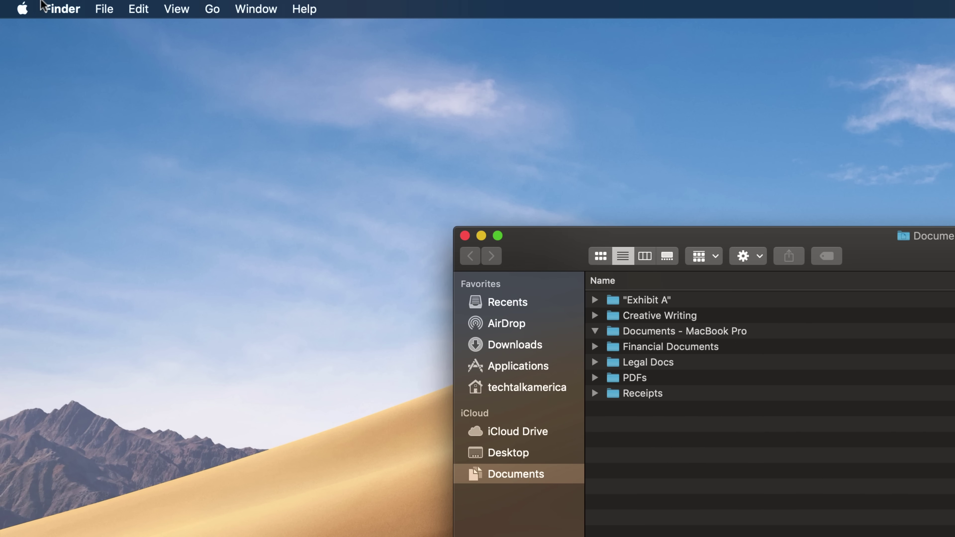
click(44, 5)
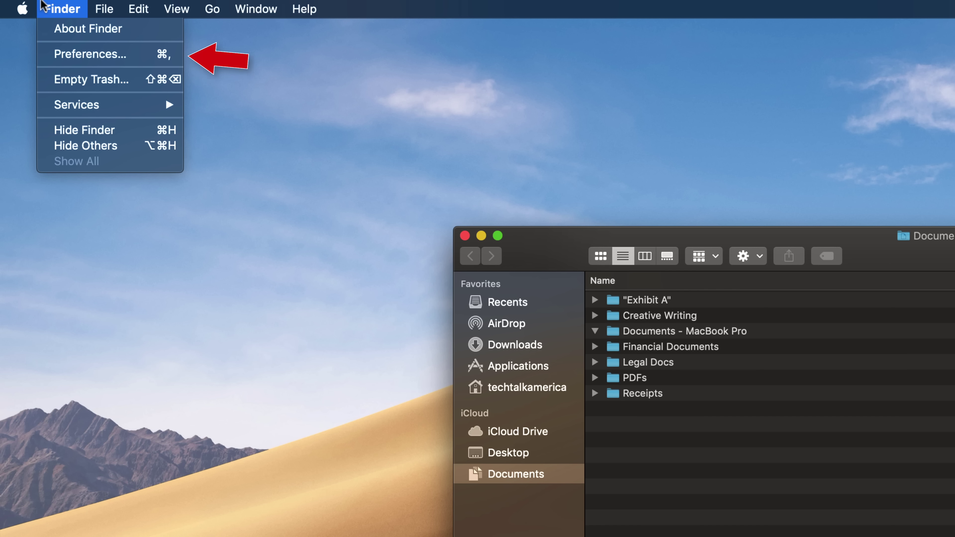
click(51, 54)
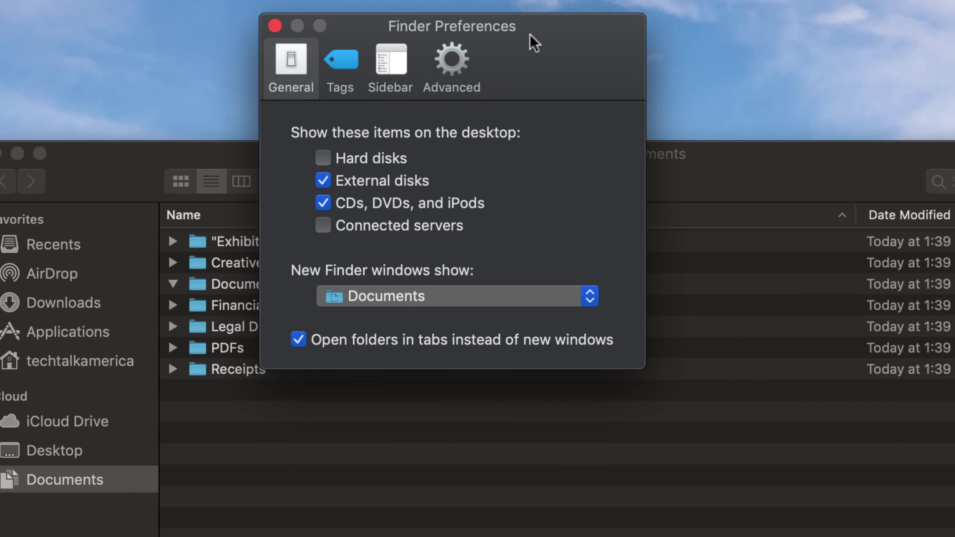
drag(531, 36, 867, 425)
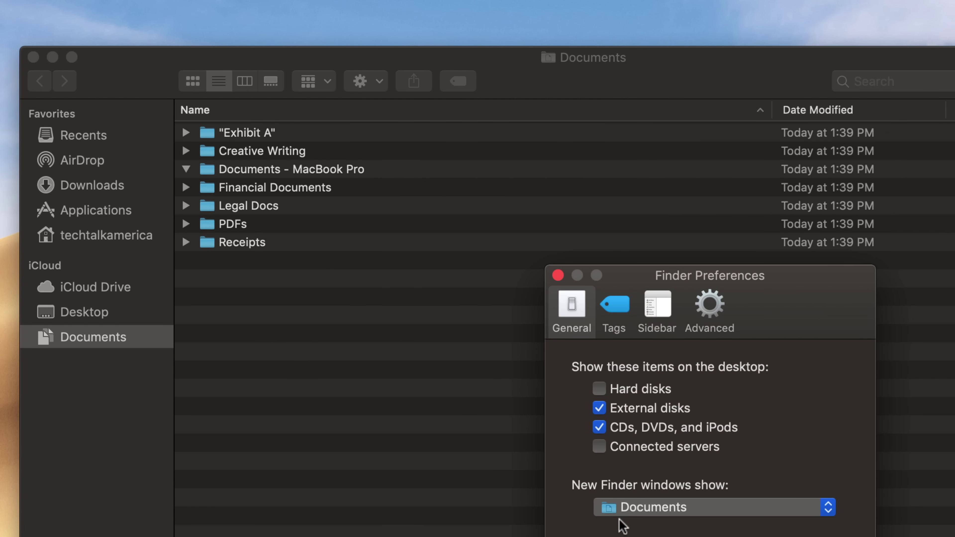
click(625, 507)
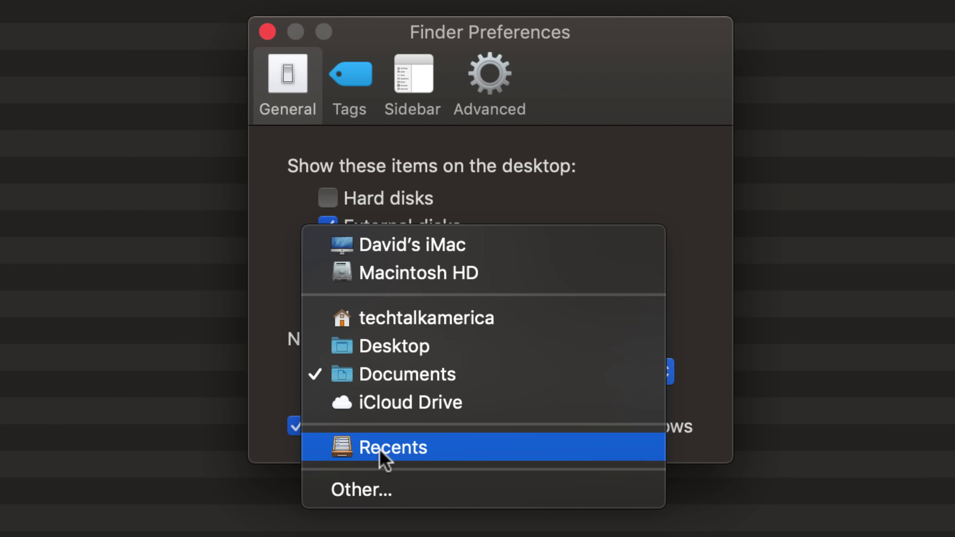
click(420, 456)
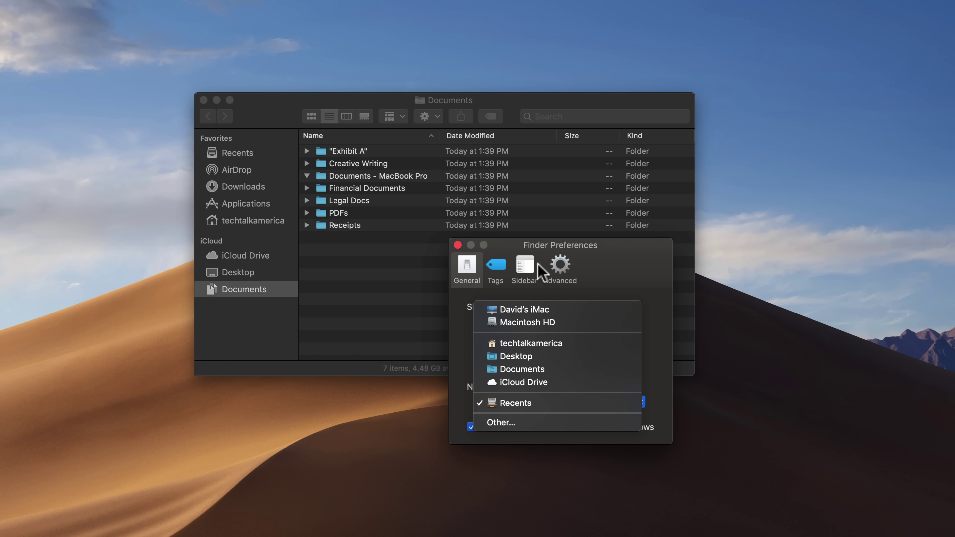
click(531, 268)
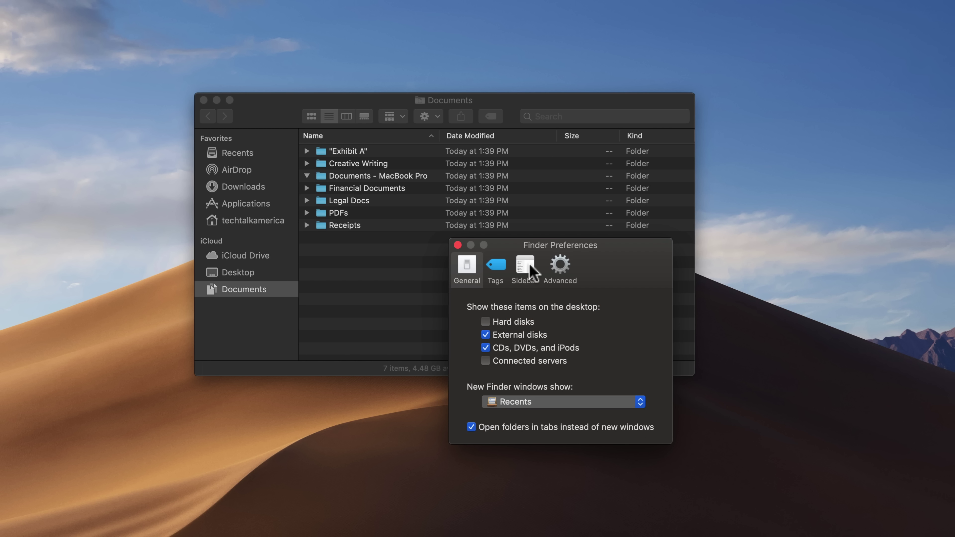
Open the Finder sidebar preferences and toggle the Desktop item under iCloud off and back on.
click(530, 268)
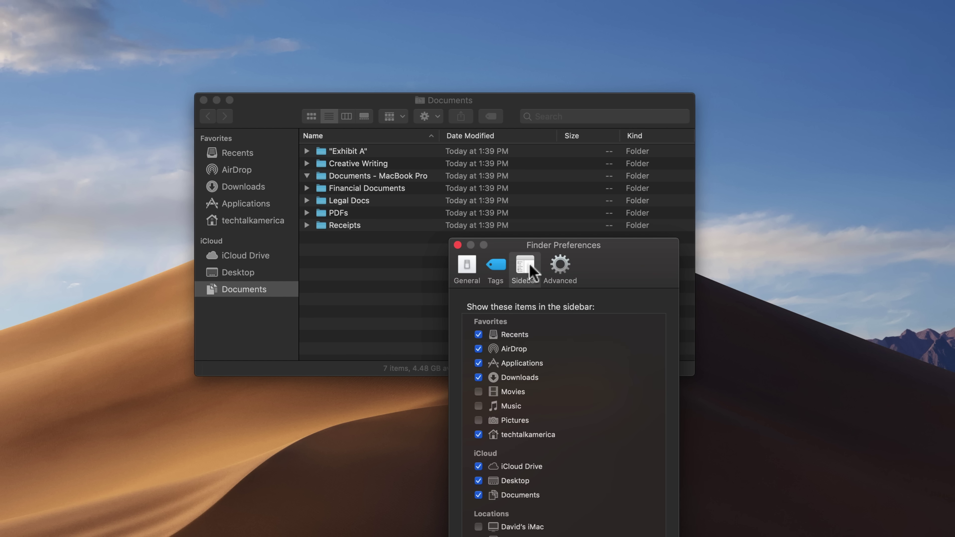
drag(510, 245, 341, 63)
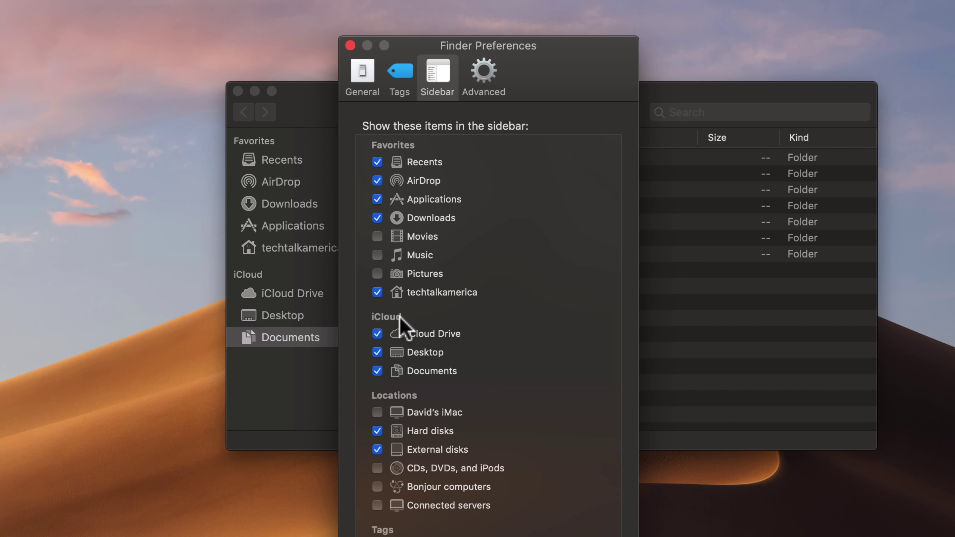
click(376, 353)
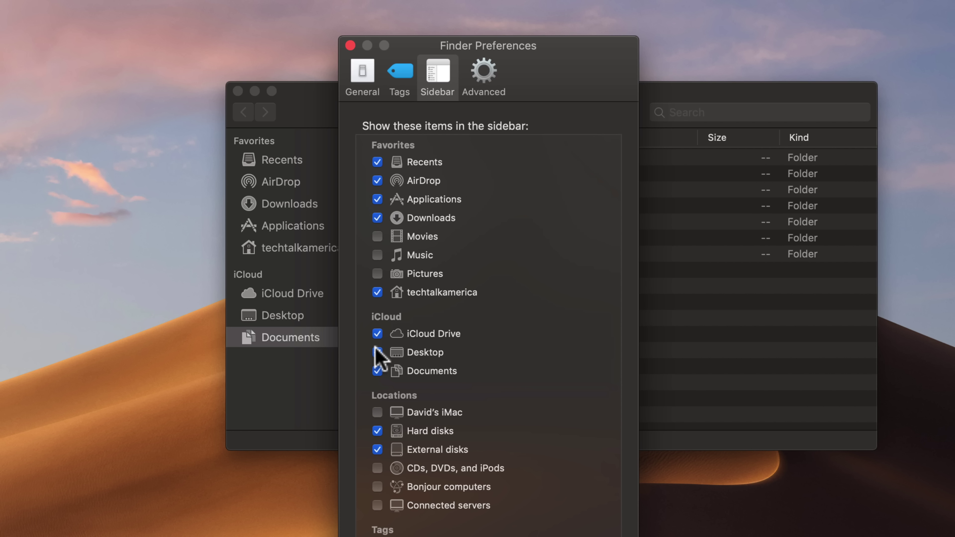
click(377, 355)
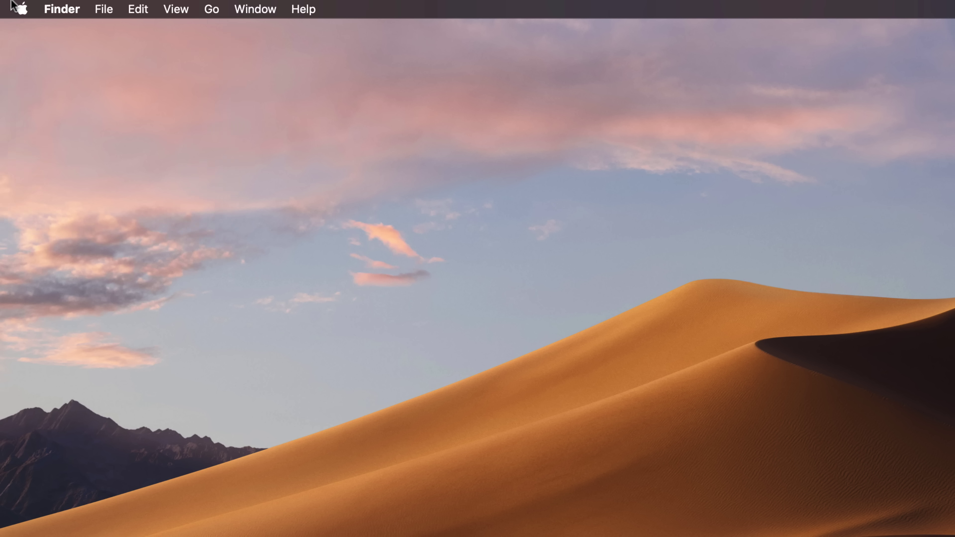
Open the General pane of System Preferences, switch the appearance to Light, and return it to Dark.
click(9, 3)
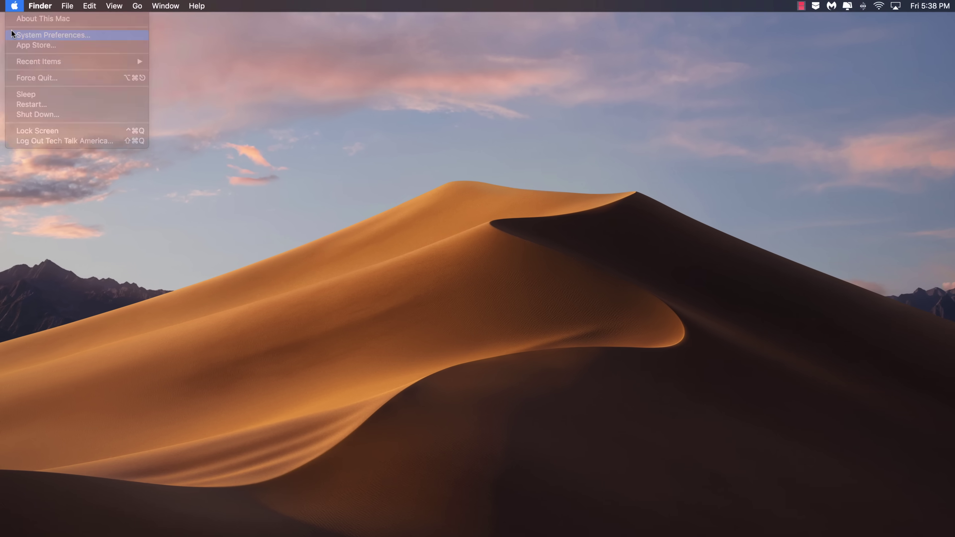
click(20, 54)
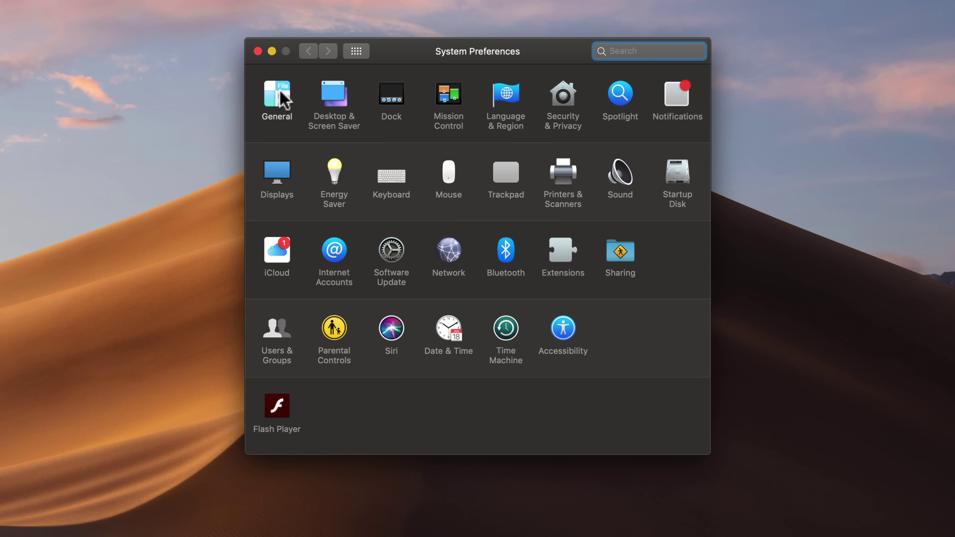
click(282, 97)
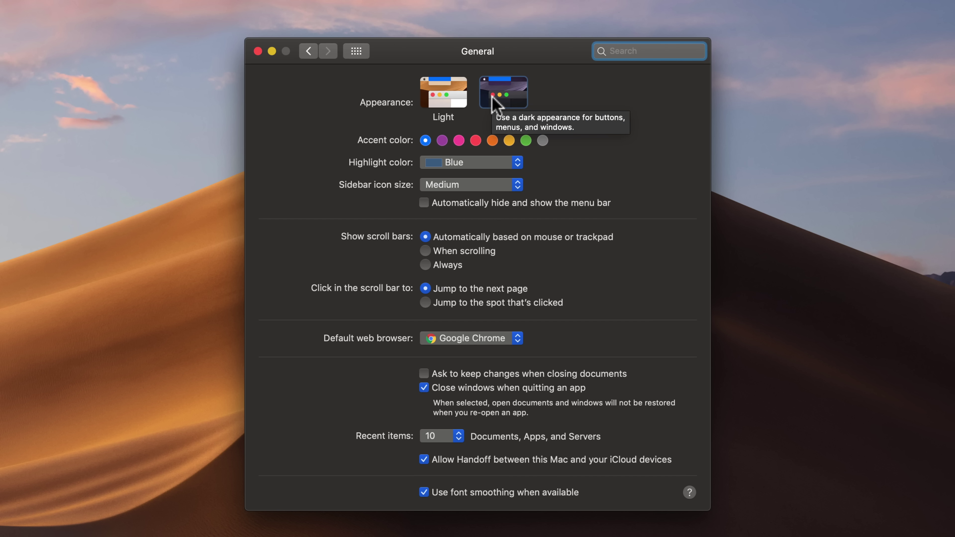
click(435, 98)
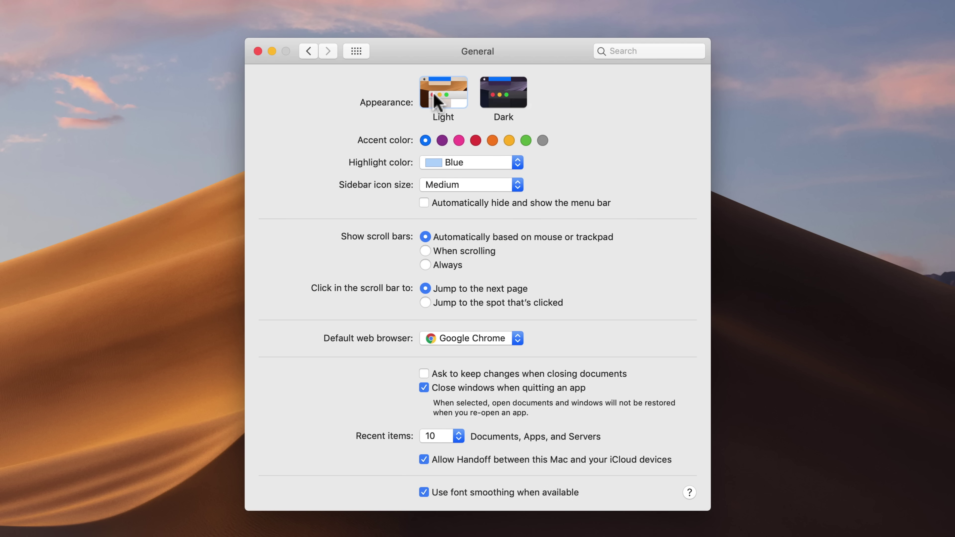
click(508, 91)
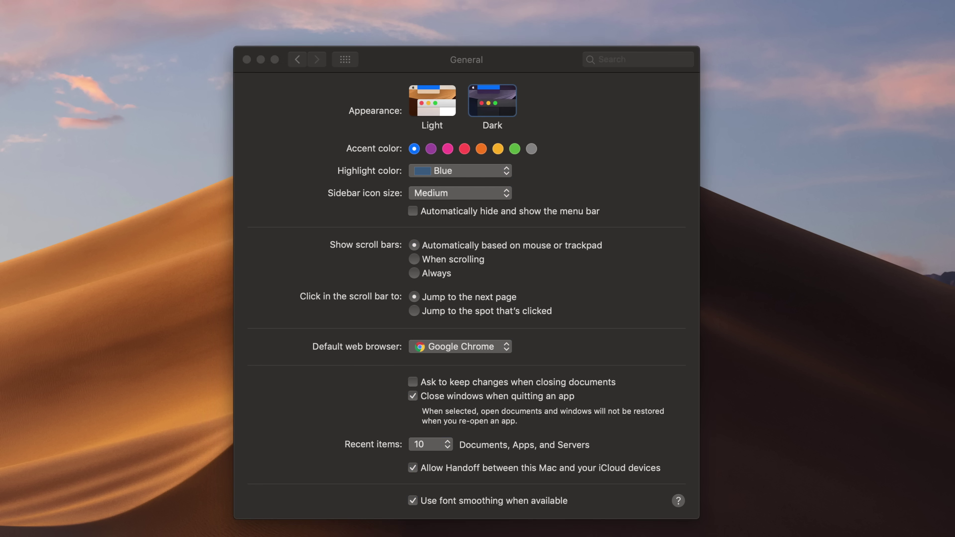
Bring up a Finder window for comparison and set the sidebar icon size to Large.
key(super+Tab)
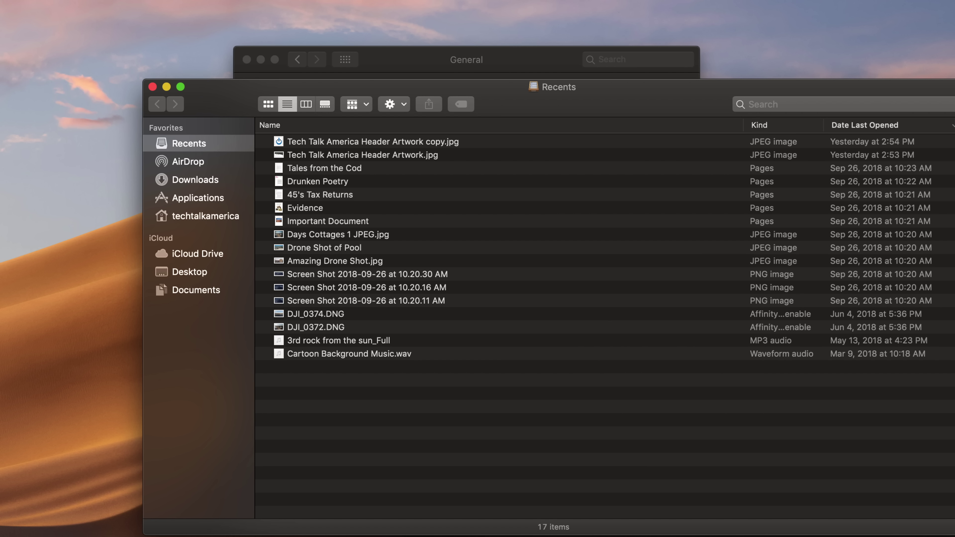
click(513, 64)
click(451, 193)
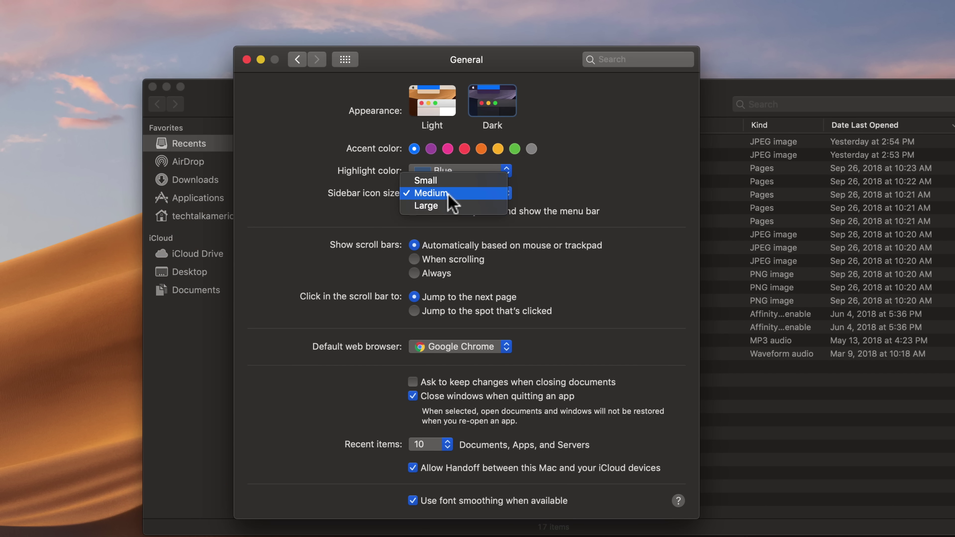
click(452, 206)
click(200, 421)
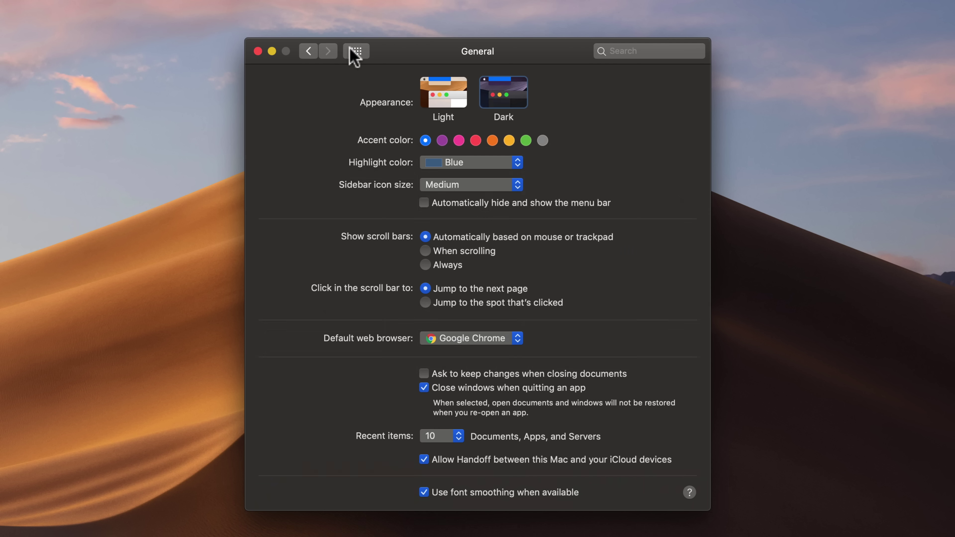
Open the Desktop & Screen Saver preferences and set the sunlit tower picture from Photos as the desktop background.
click(355, 53)
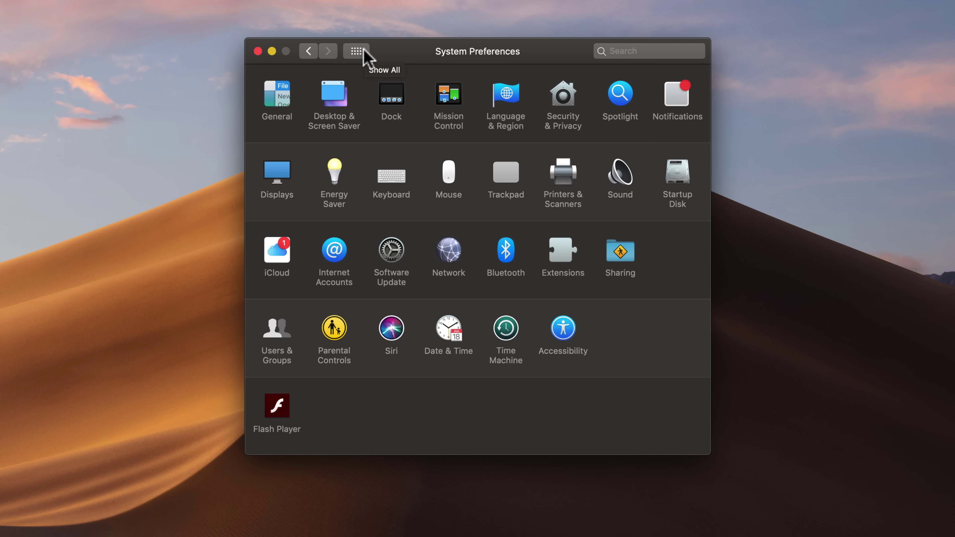
click(334, 97)
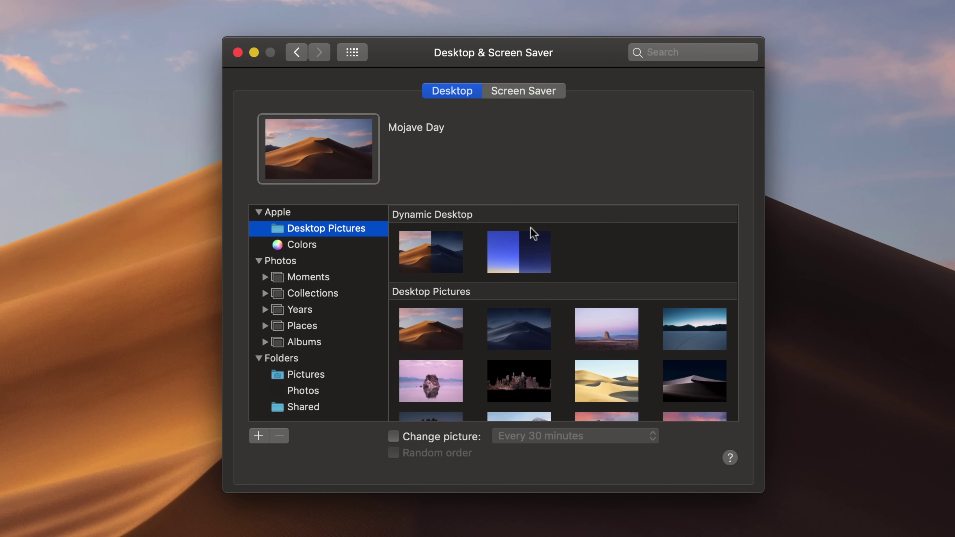
click(285, 263)
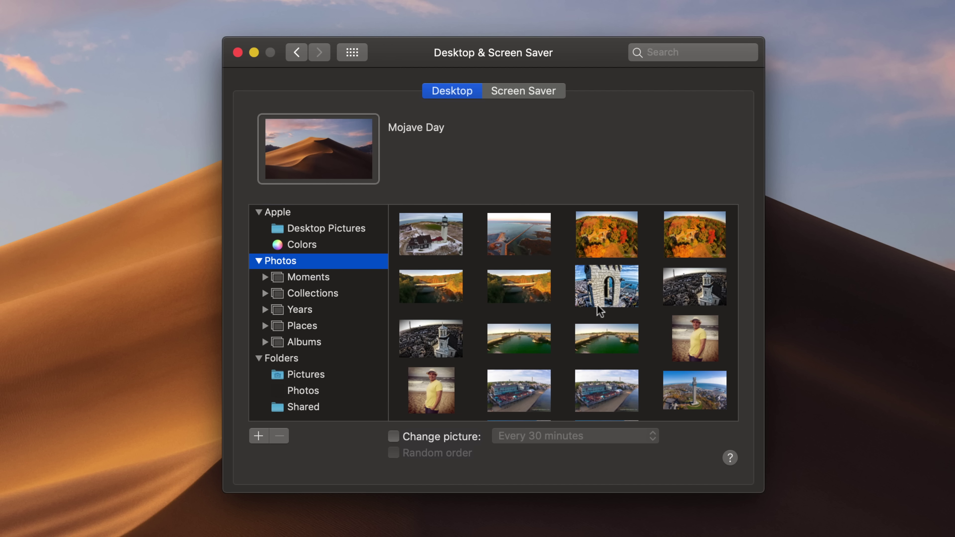
scroll(598, 310, down, 10)
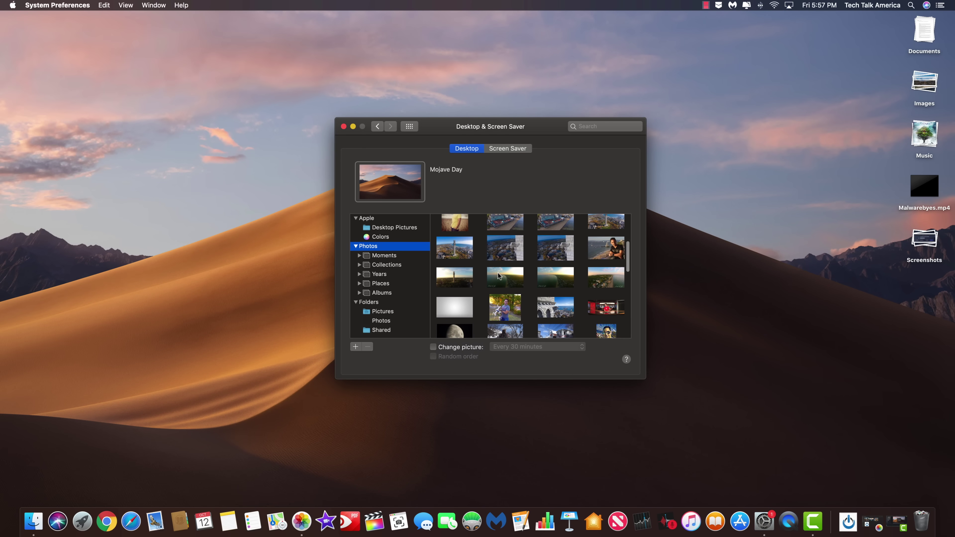
click(441, 285)
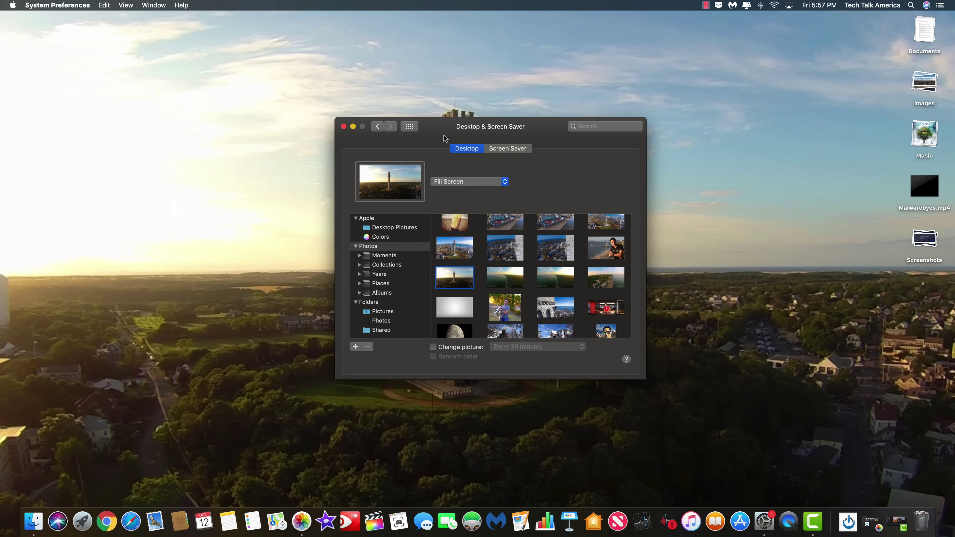
Try two other pictures from Photos as the desktop background: the aerial coastline, followed by the bell tower at dusk.
drag(442, 132, 476, 70)
click(588, 217)
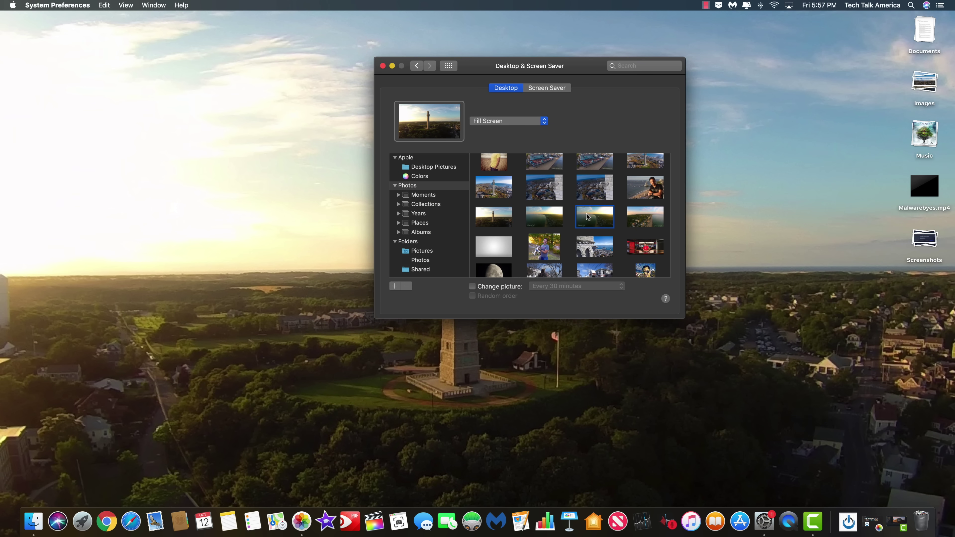
drag(536, 64, 516, 97)
scroll(570, 205, down, 10)
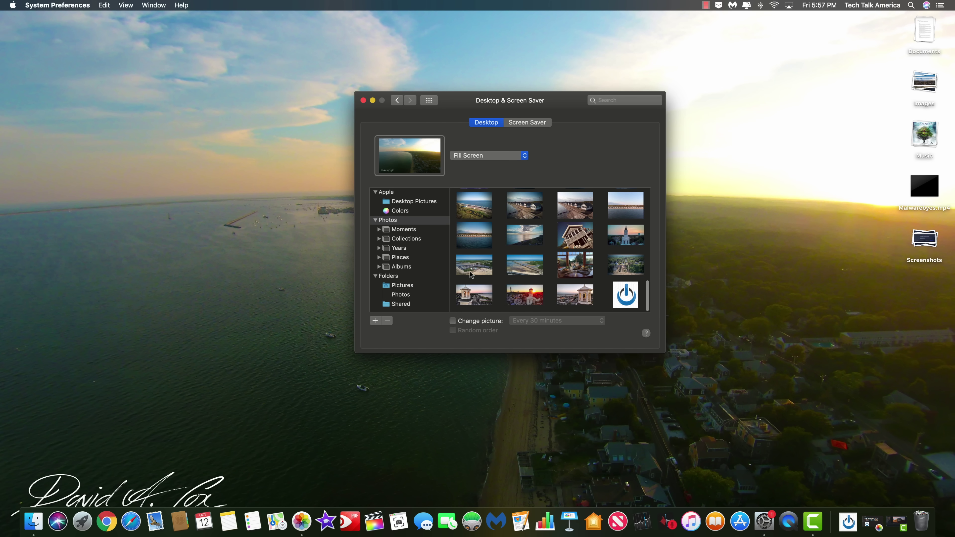
click(465, 305)
drag(474, 93, 643, 236)
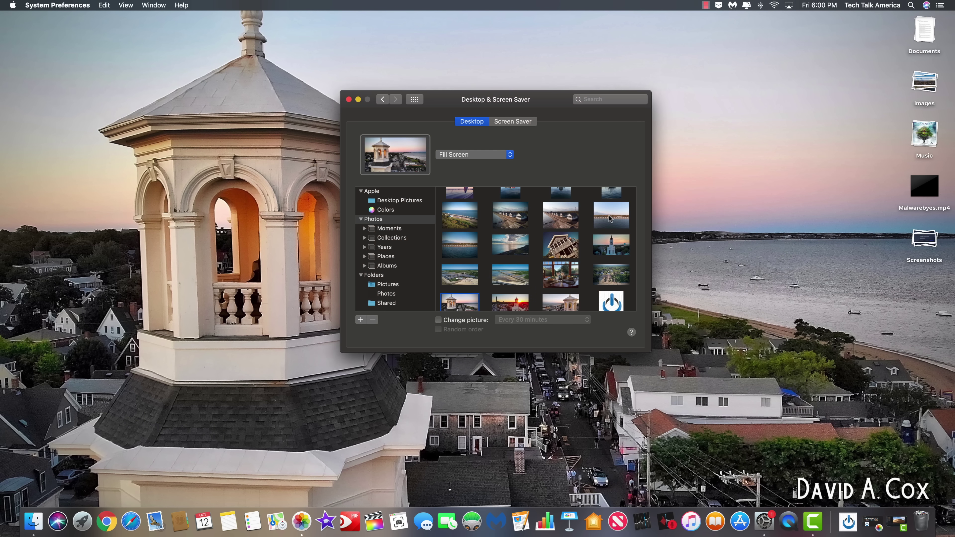
Set the photo of the row of beach cottages as the desktop background and move the preferences window aside to view it.
click(609, 217)
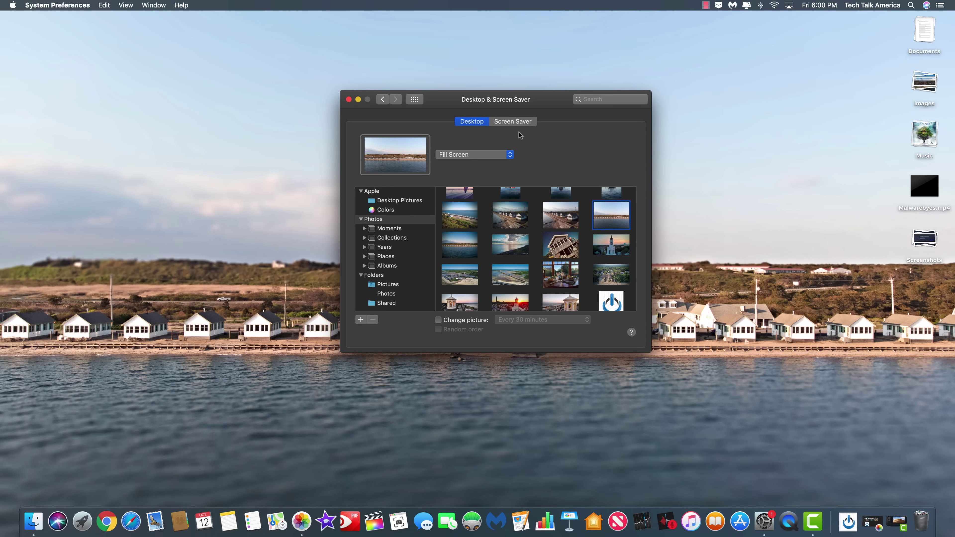
drag(500, 102, 806, 433)
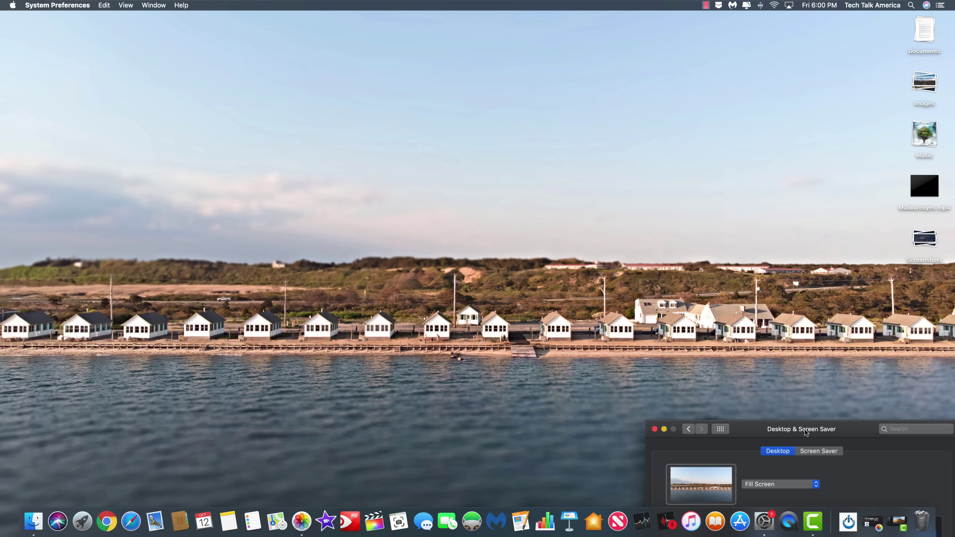
drag(806, 433, 479, 140)
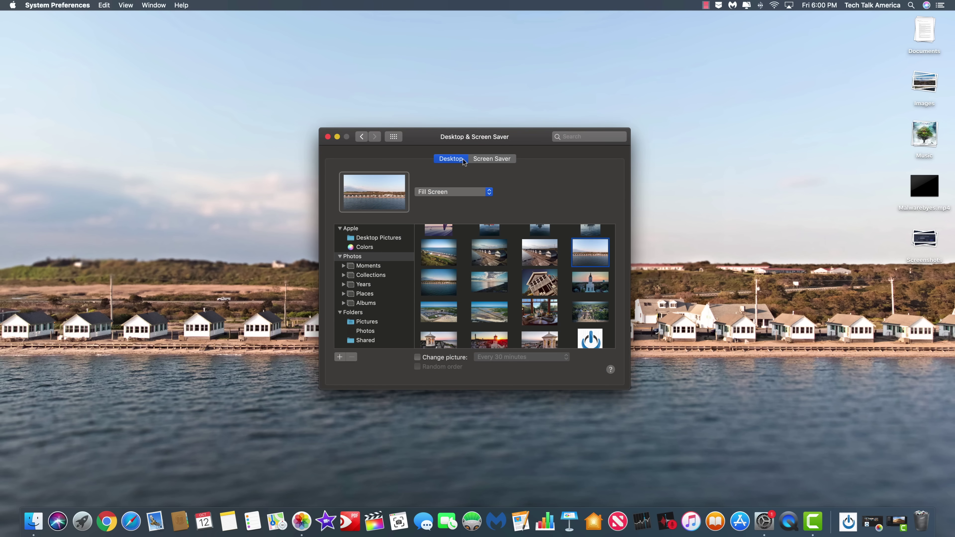
Set the desktop background to Mojave Day from Apple's Desktop Pictures.
click(379, 238)
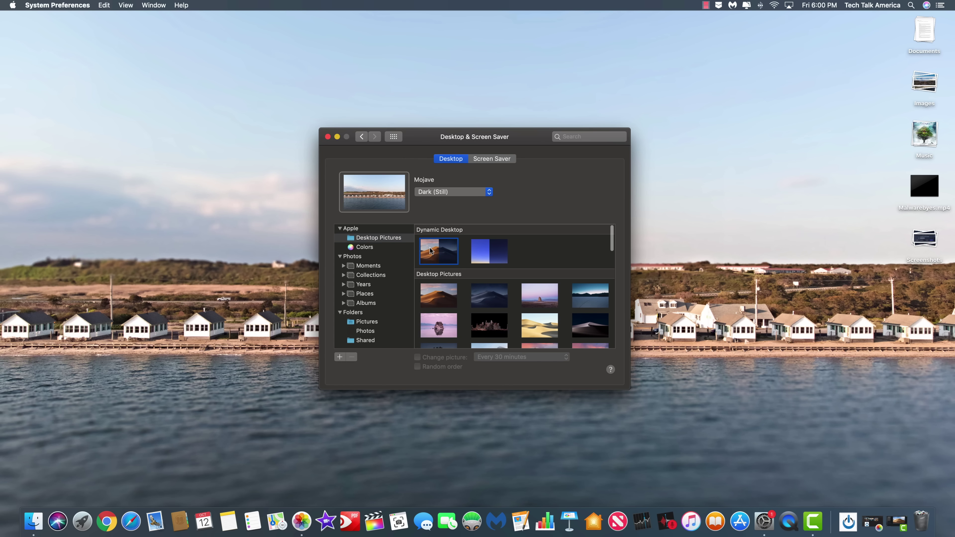
click(432, 305)
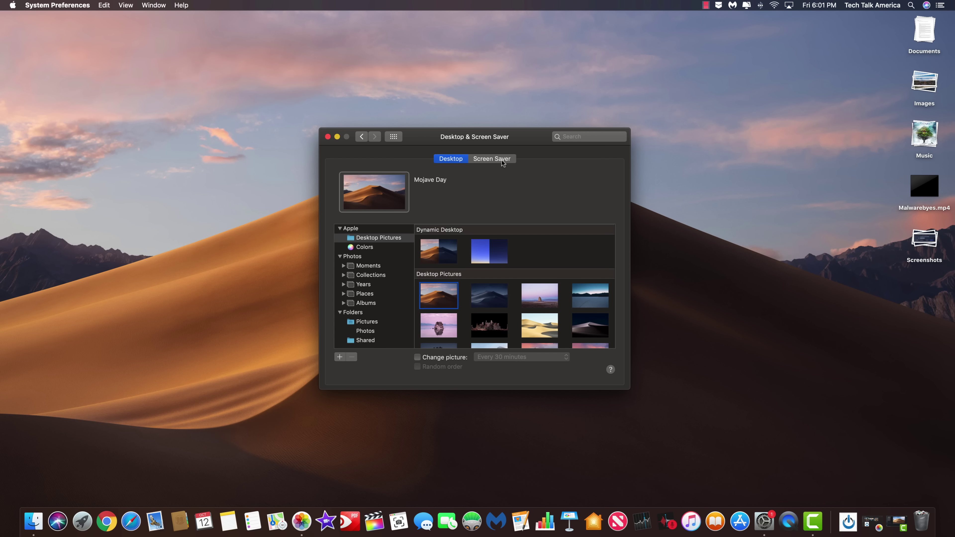
Open the Security & Privacy preferences and examine the General and FileVault settings.
click(393, 137)
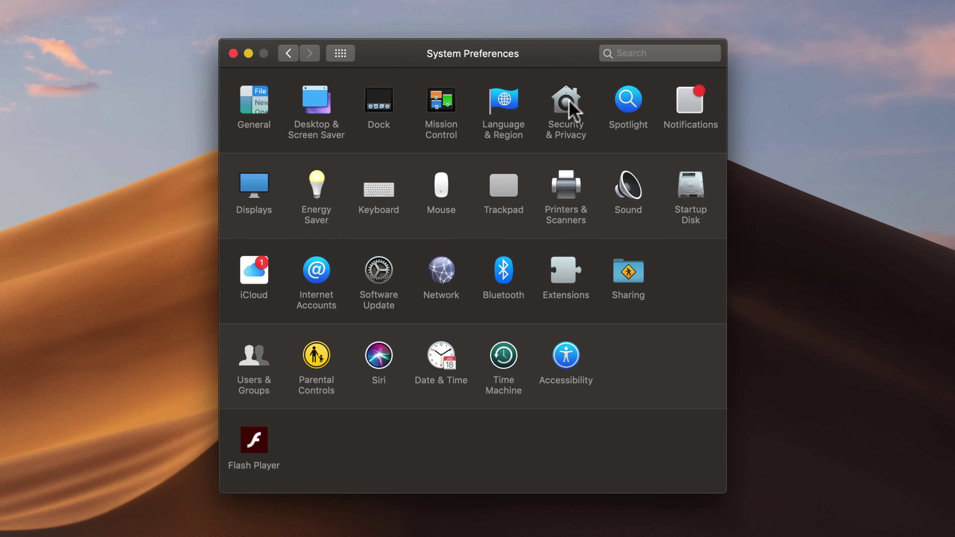
click(569, 109)
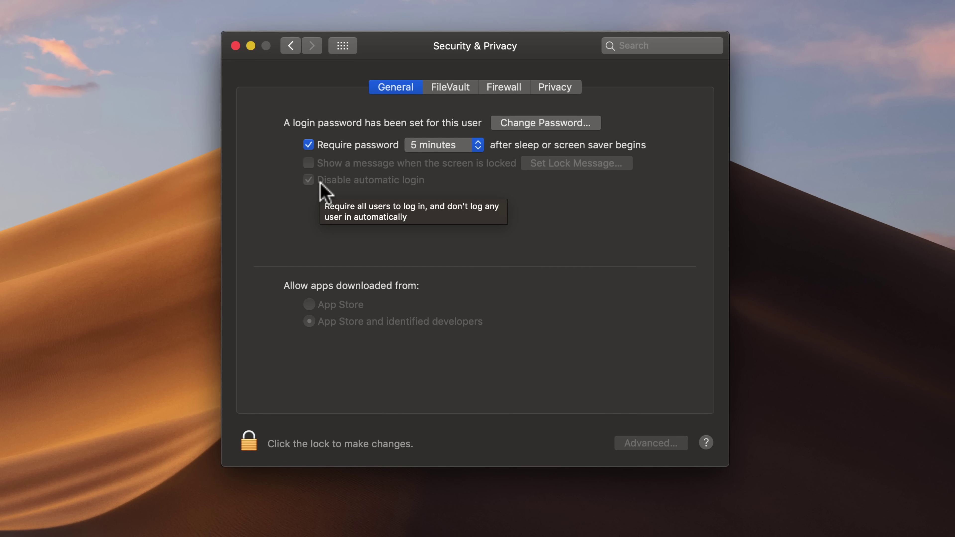
click(437, 89)
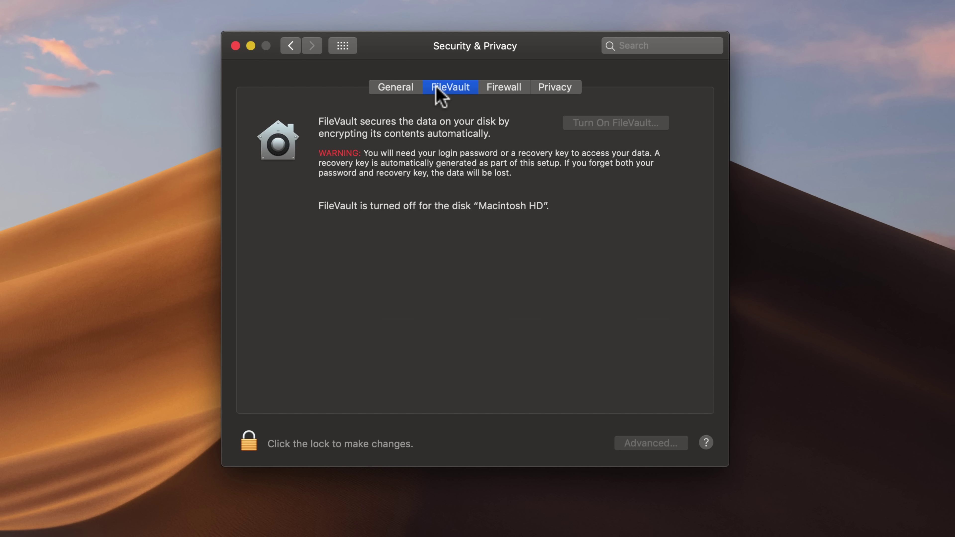
Examine the Firewall settings and the Privacy permissions for Camera, Microphone and Photos.
click(501, 87)
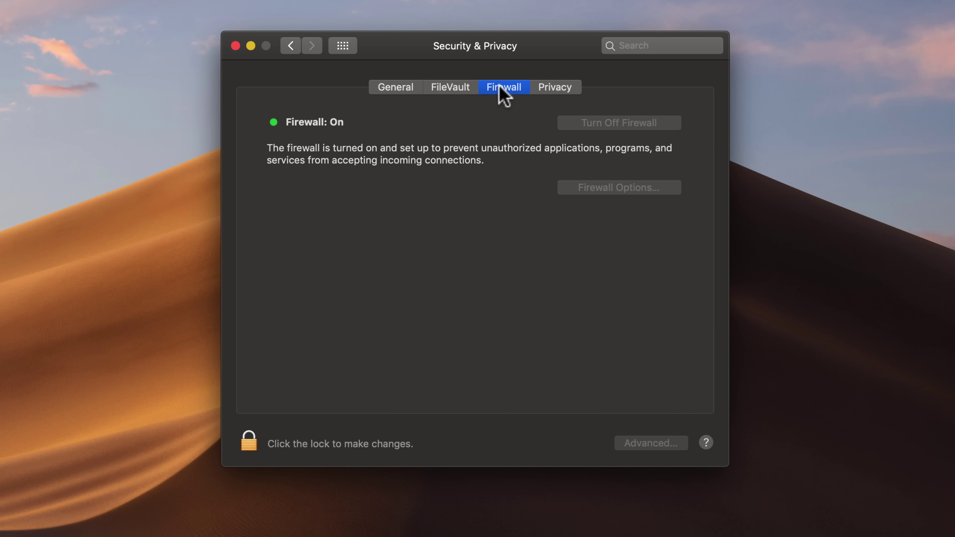
click(556, 87)
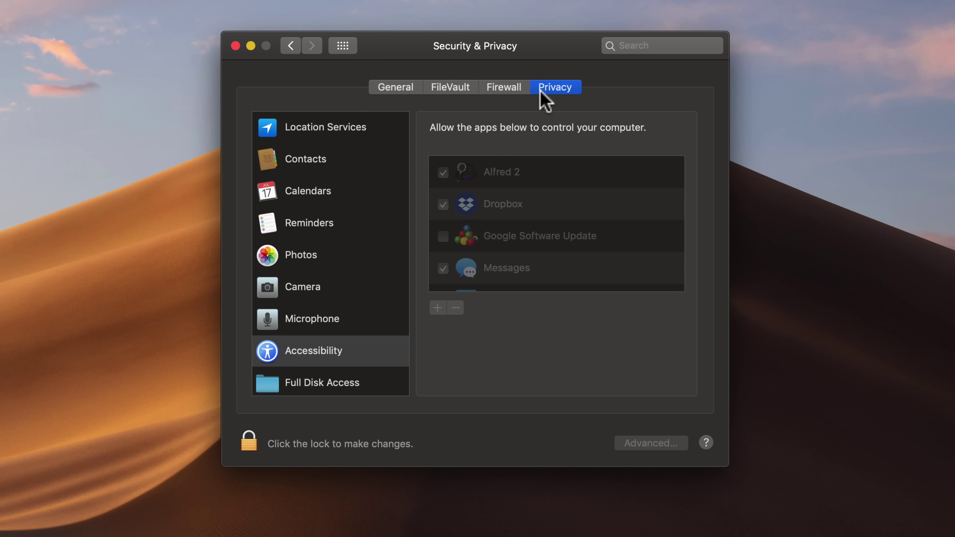
click(307, 294)
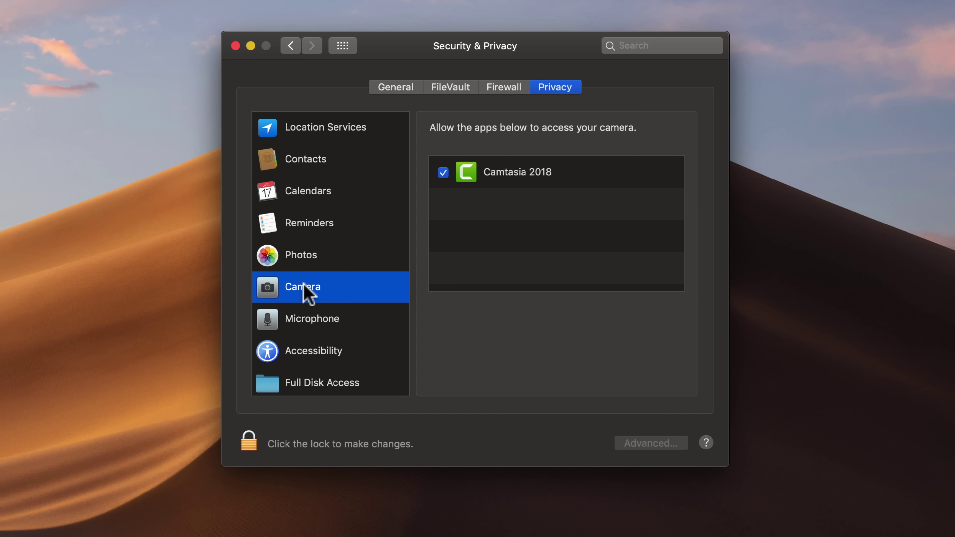
click(297, 318)
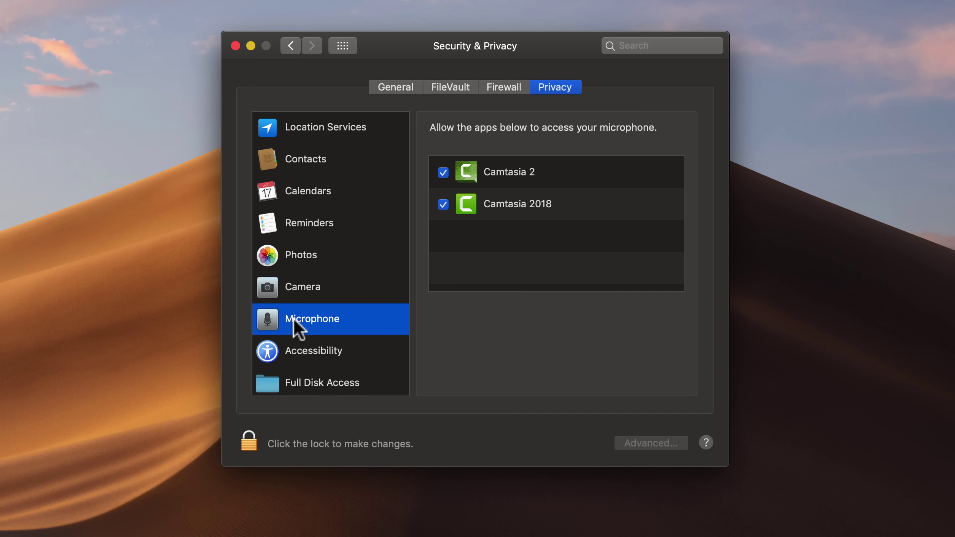
click(299, 256)
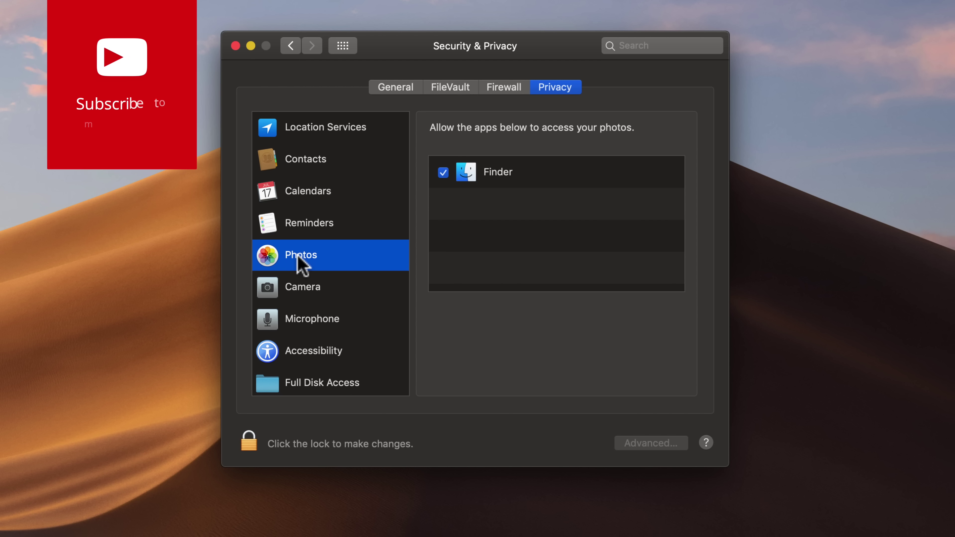
click(286, 295)
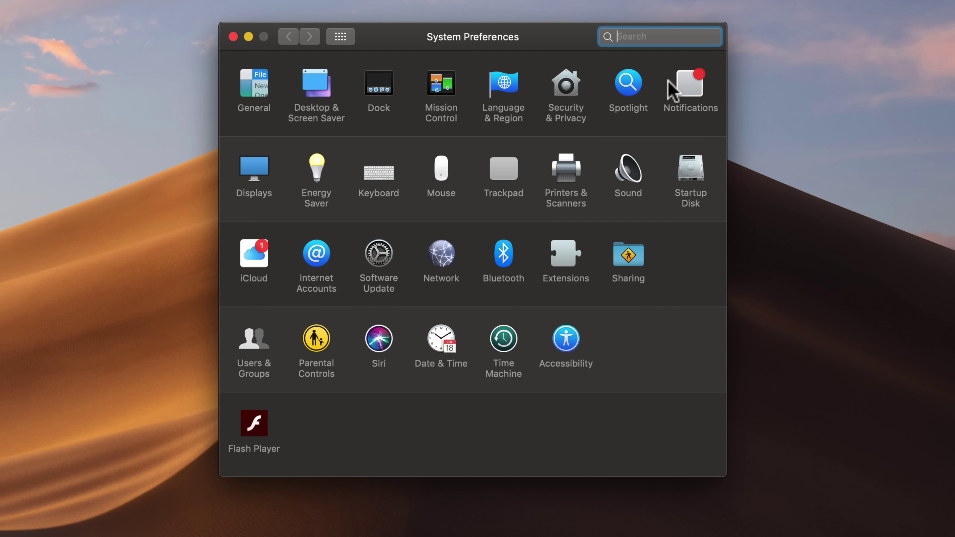
Examine the Spotlight preferences for search result categories and excluded locations, and return to the System Preferences overview.
click(628, 85)
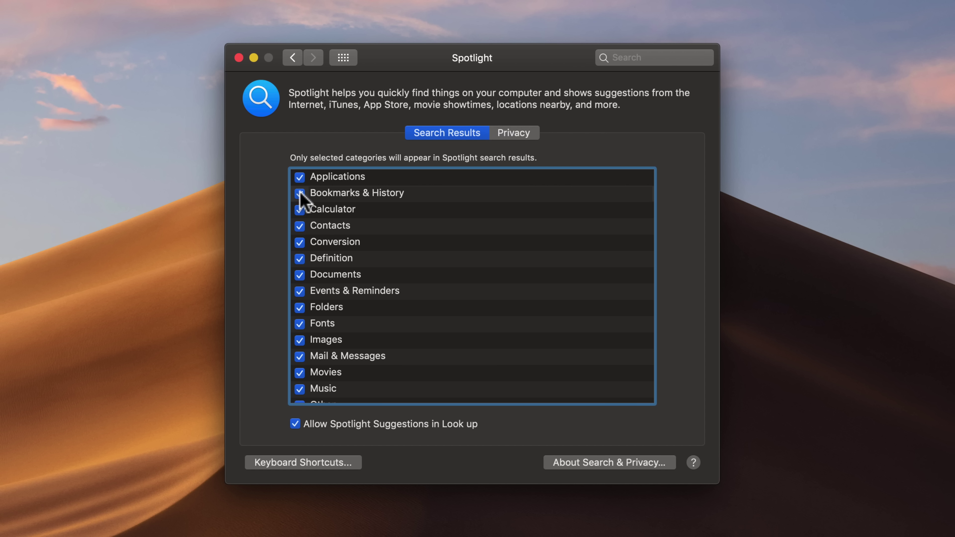
click(498, 134)
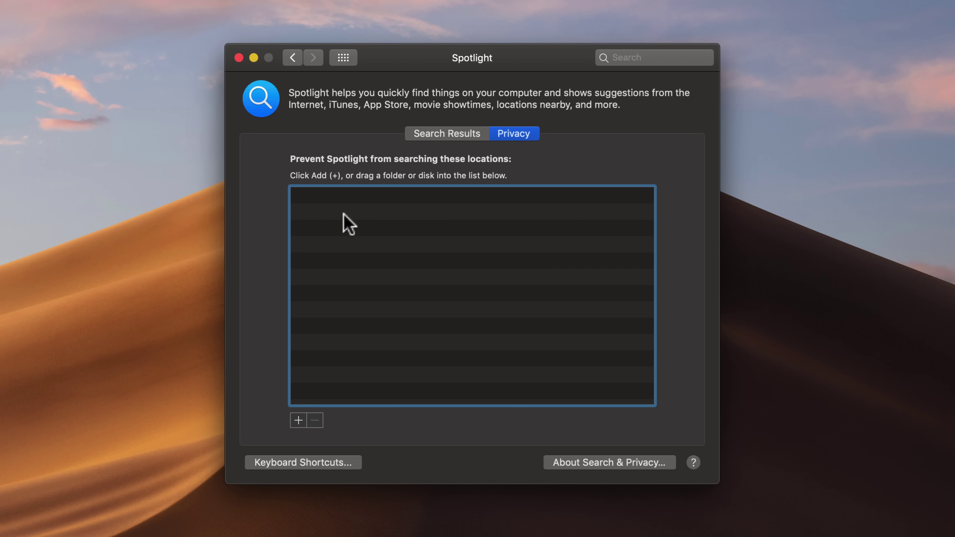
key(super+l)
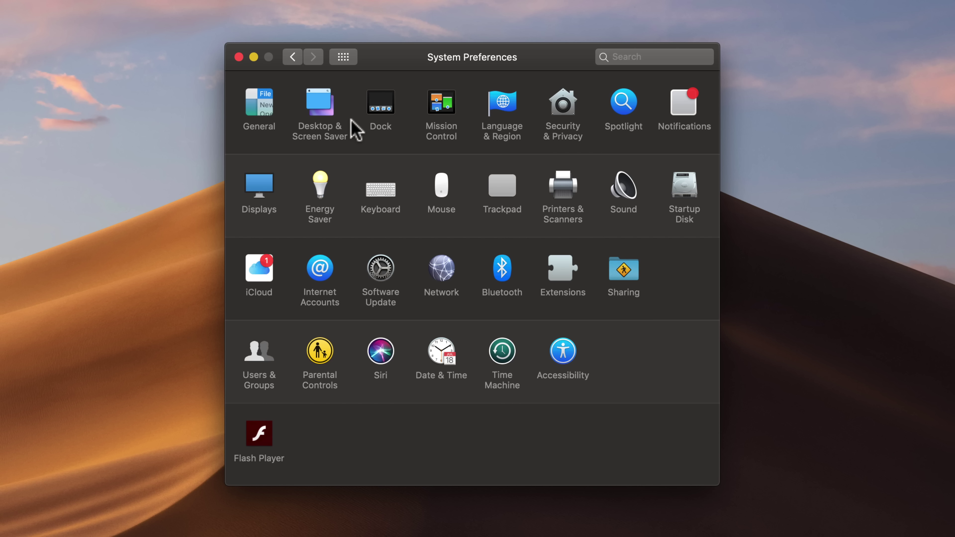
In the Notifications preferences, try the None and Banners styles for Calendar, set it to Alerts, and view Today in Notification Center.
click(690, 107)
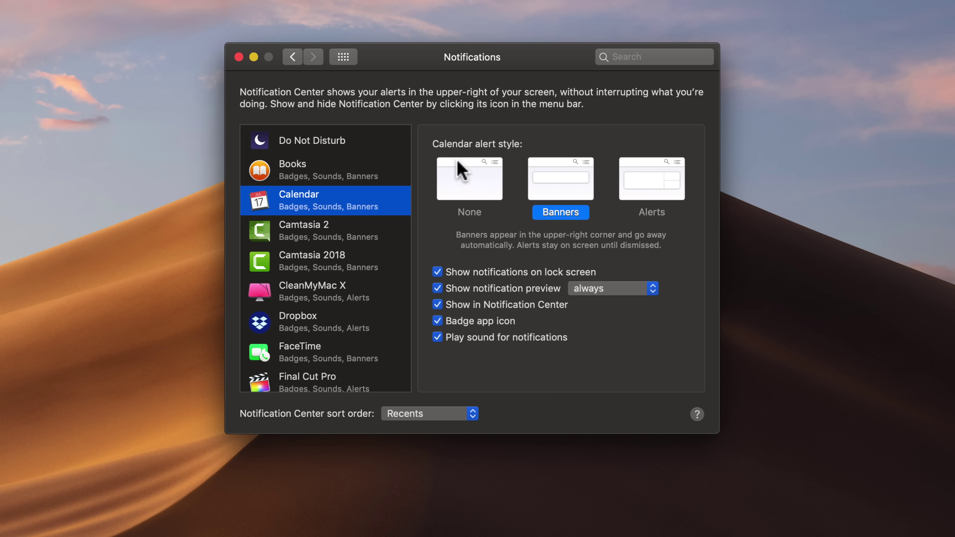
click(466, 174)
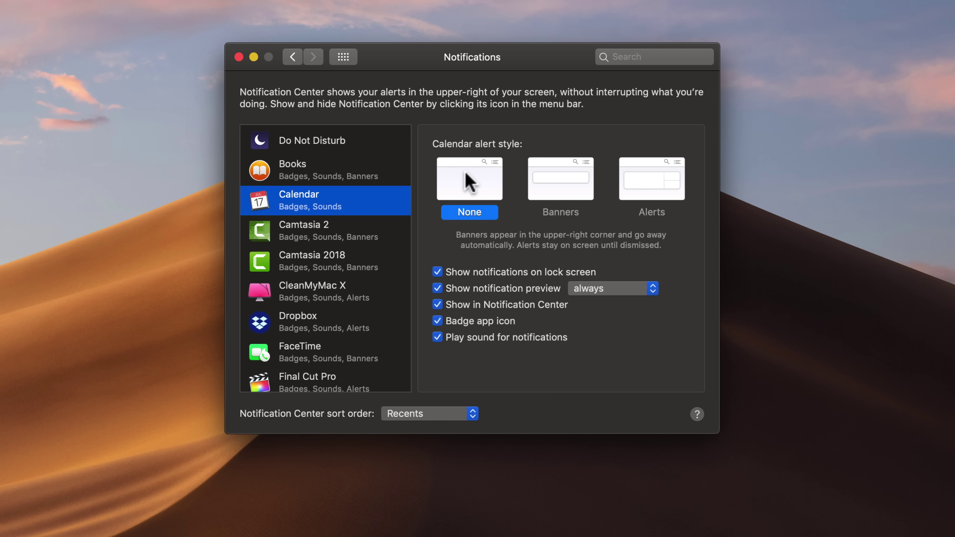
click(558, 183)
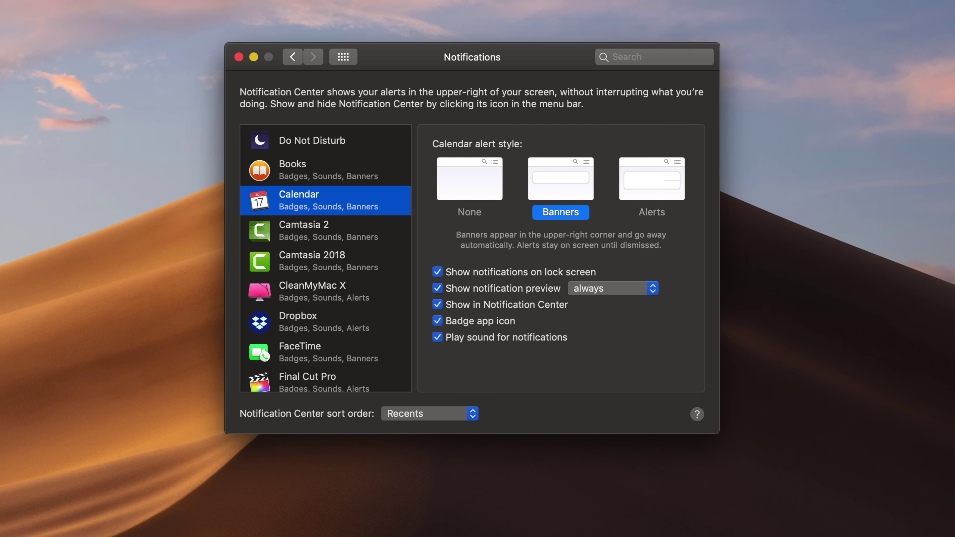
click(663, 184)
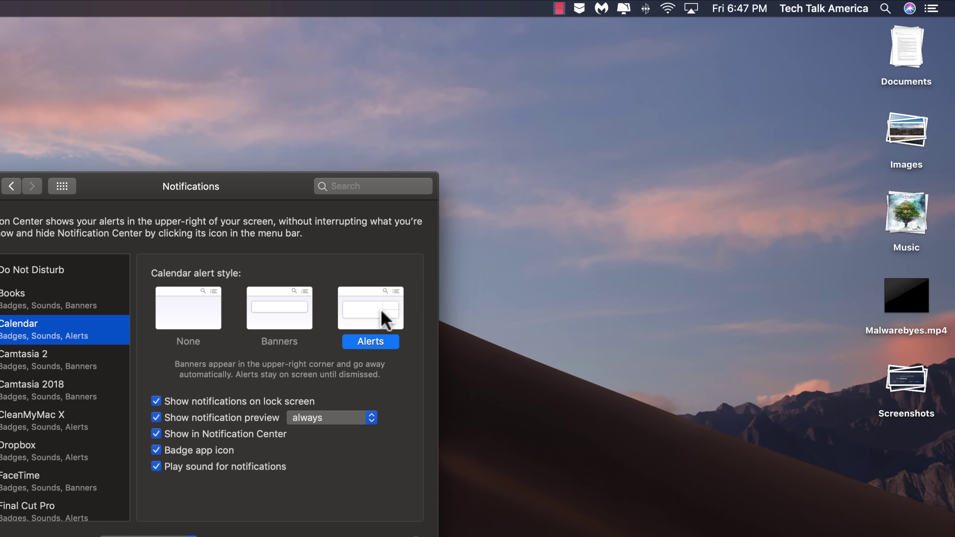
click(931, 8)
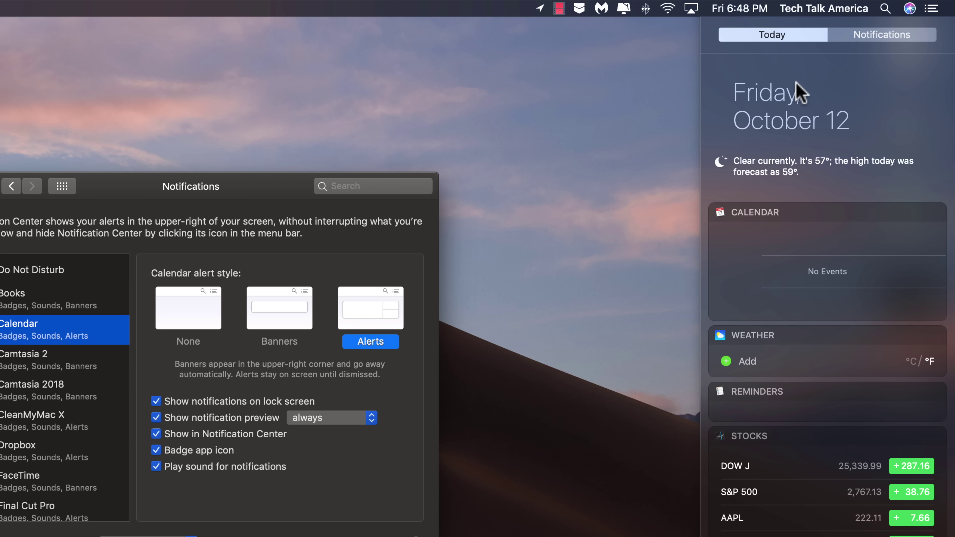
scroll(799, 92, up, 3)
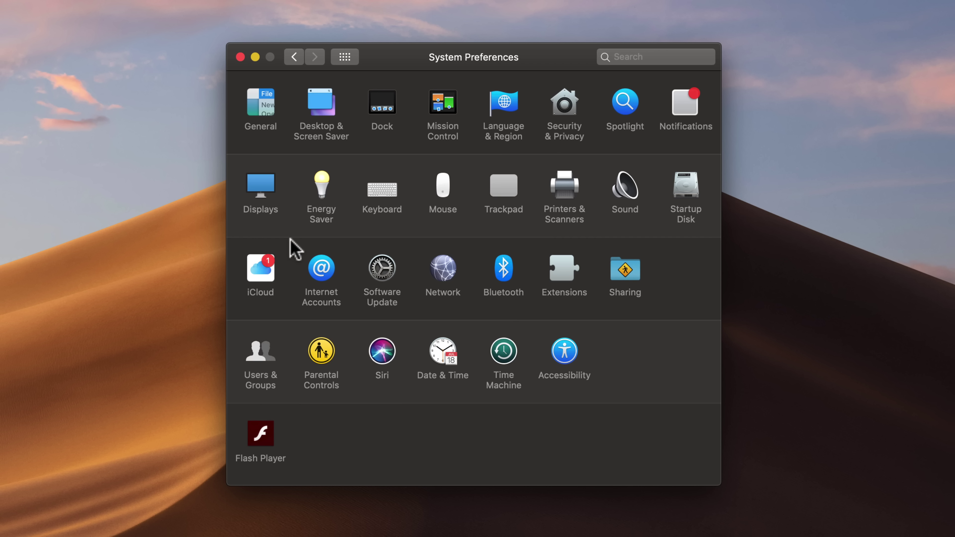
Examine the Displays preferences, including resolution and Night Shift, followed by the Energy Saver preferences.
click(261, 187)
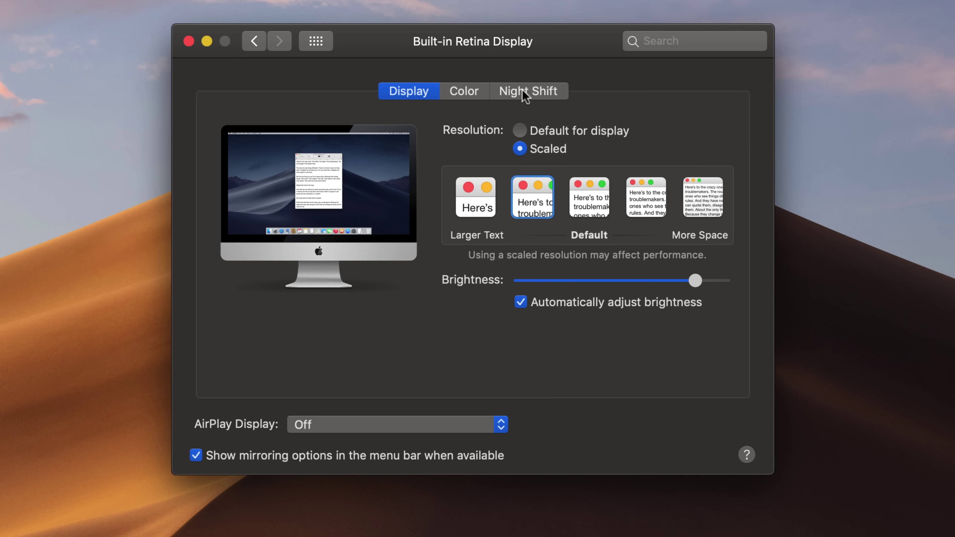
click(523, 91)
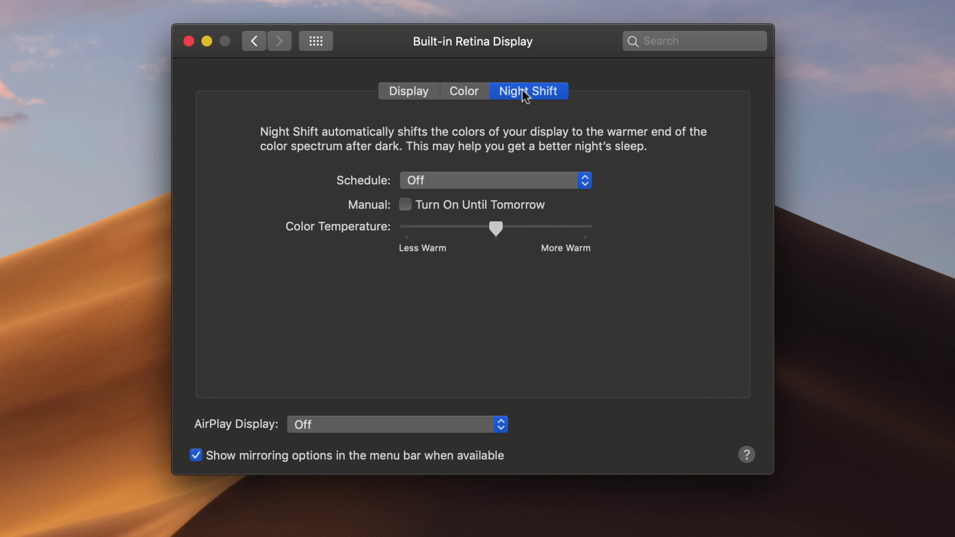
click(316, 41)
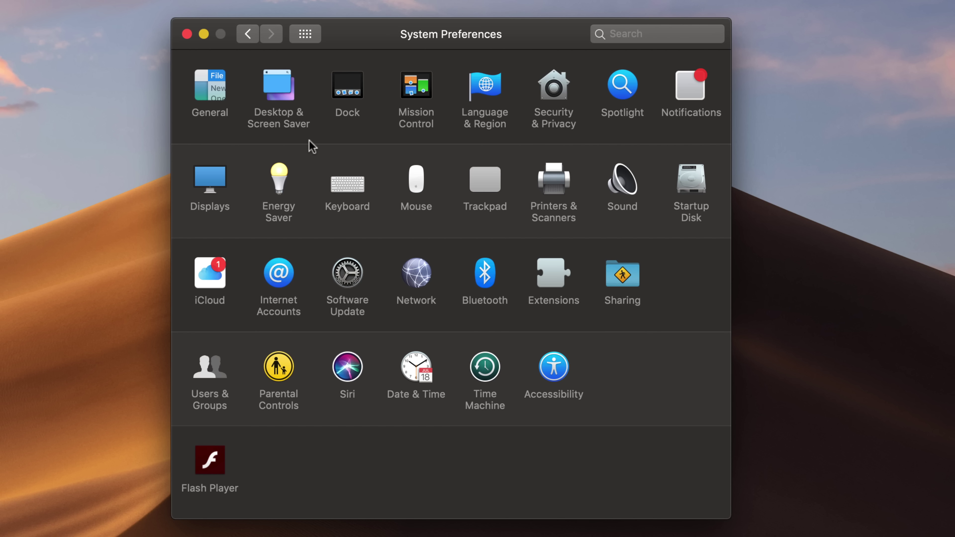
click(284, 171)
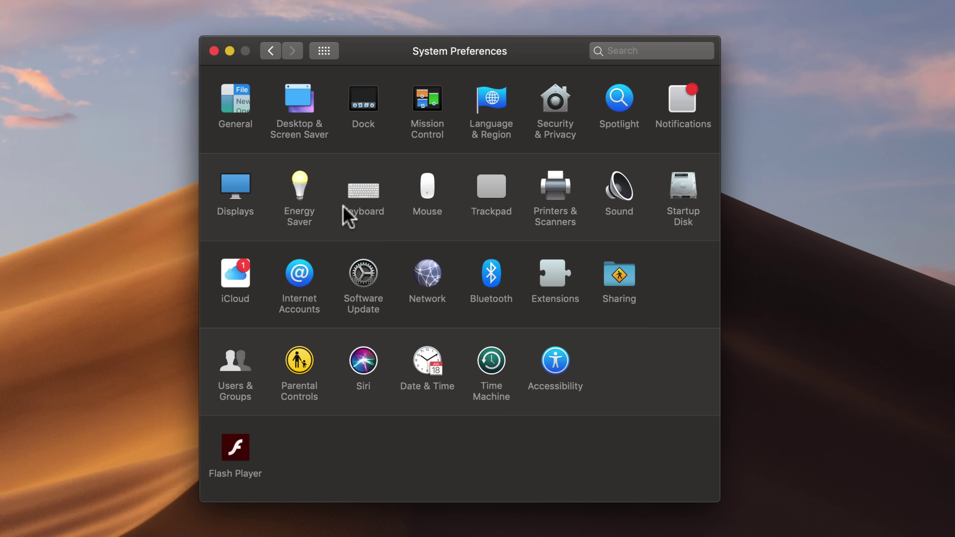
Open the Keyboard preferences and examine the key repeat options and the text replacement list.
click(358, 200)
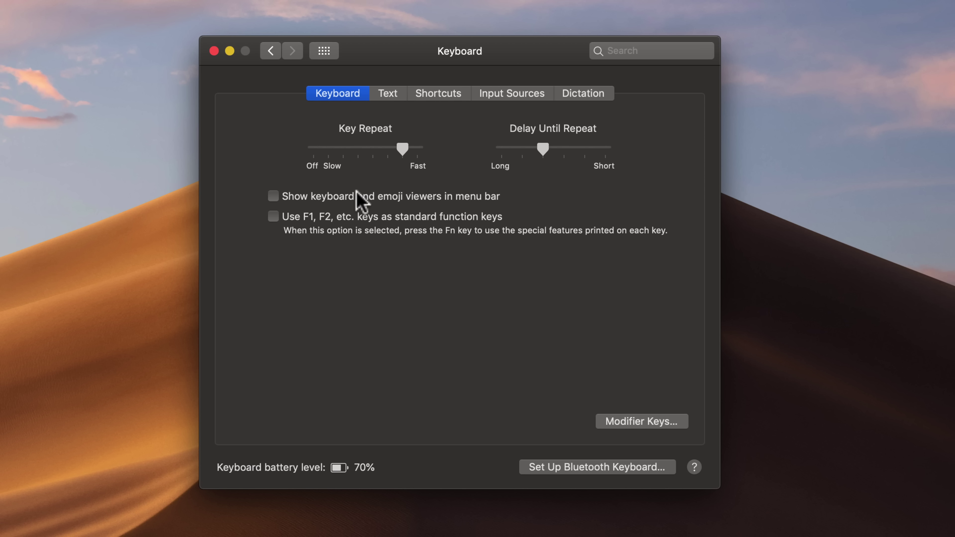
click(380, 94)
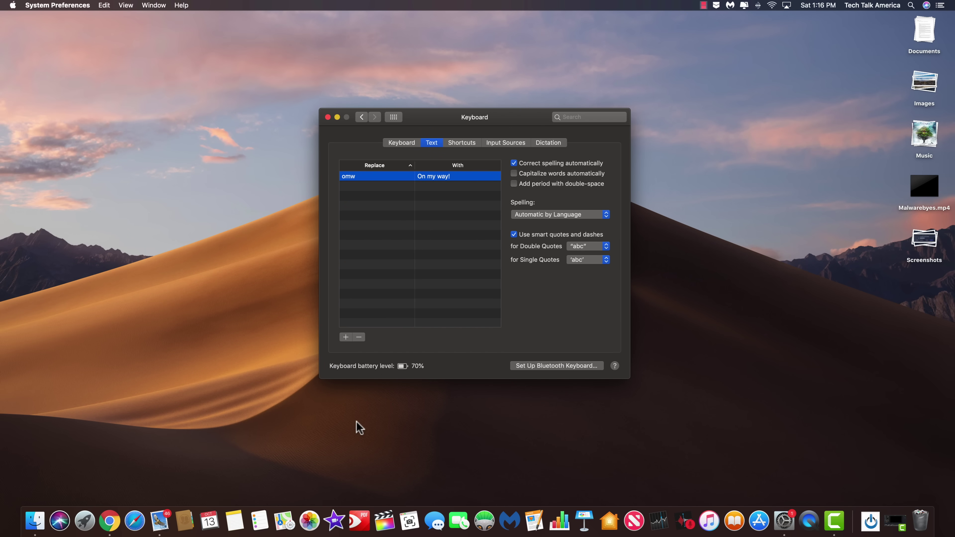
Switch to Notes, write a note with driving directions from Boston to Provincetown, copy its full text and close the window.
click(234, 521)
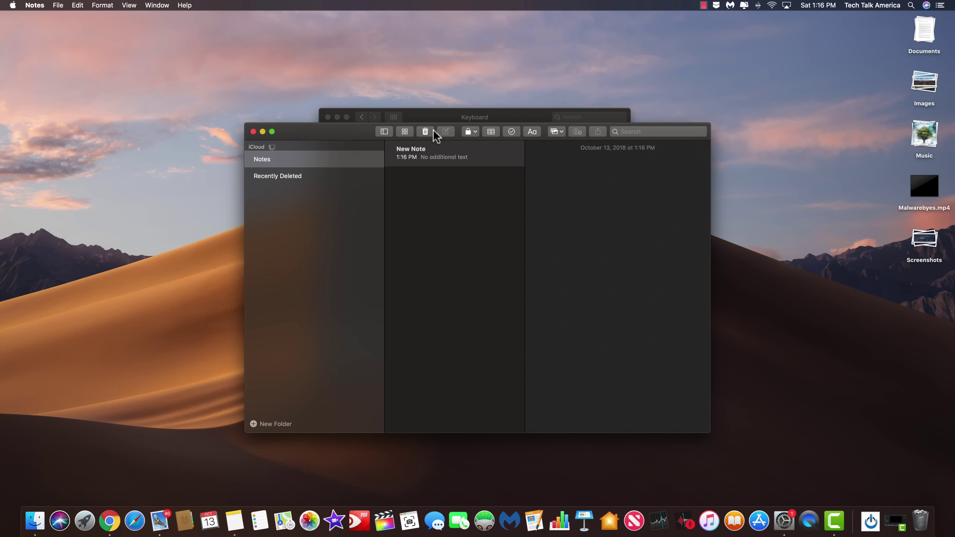
text(From Boston drive a really long time until you get to a bridge. There will probably be traffic. There is always traffic. Watch out for Connecticut drivers. They are the worst and they WILL run your ass down. After you get over the bridge, just keep driving. When you feel like you'll never get there, you'll be in Provincetown.)
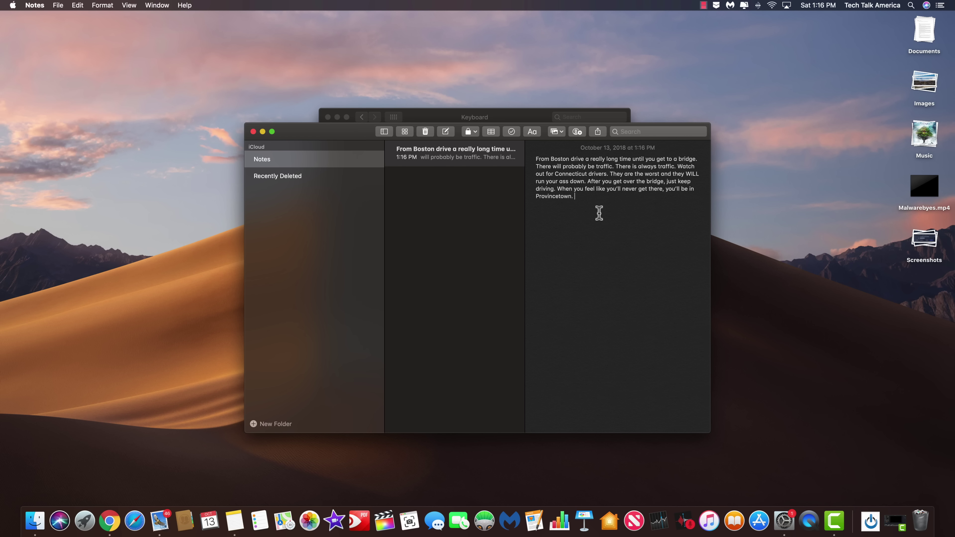
drag(575, 199, 525, 155)
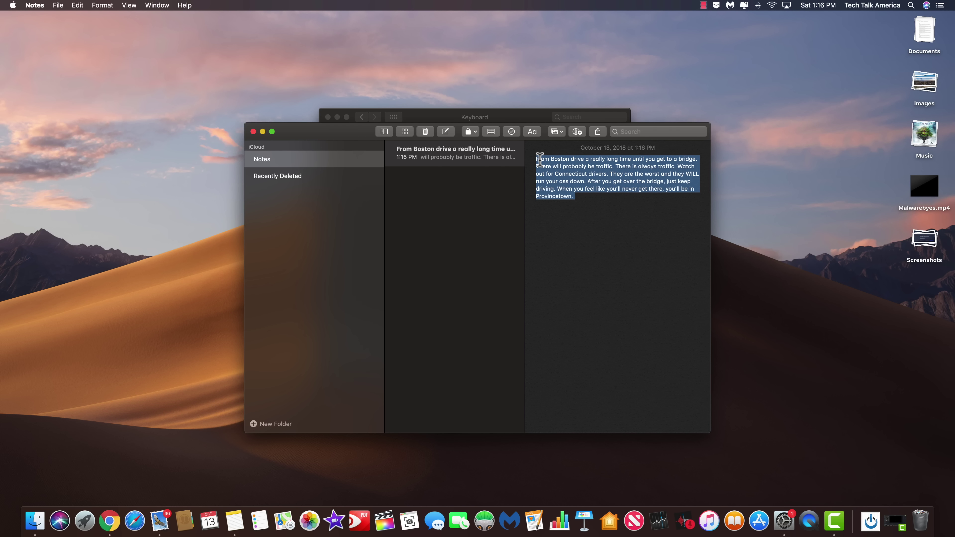
key(super+c)
click(253, 131)
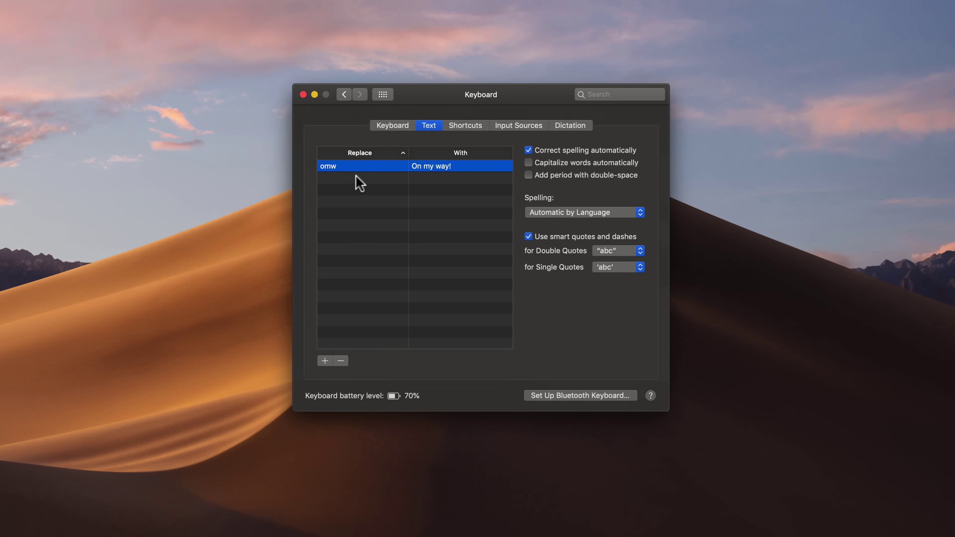
Add a keyboard text replacement that replaces "addy" with the copied driving directions.
click(357, 184)
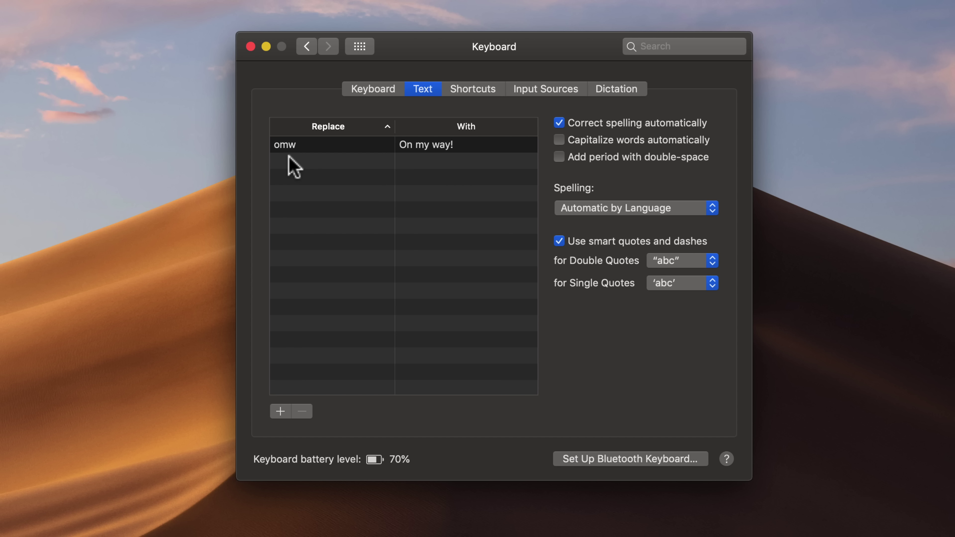
click(281, 412)
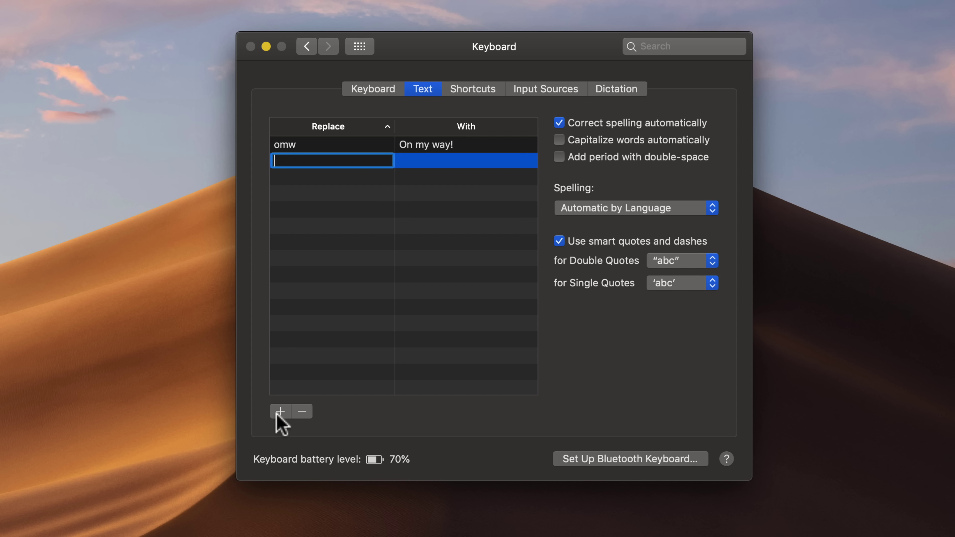
text(addy)
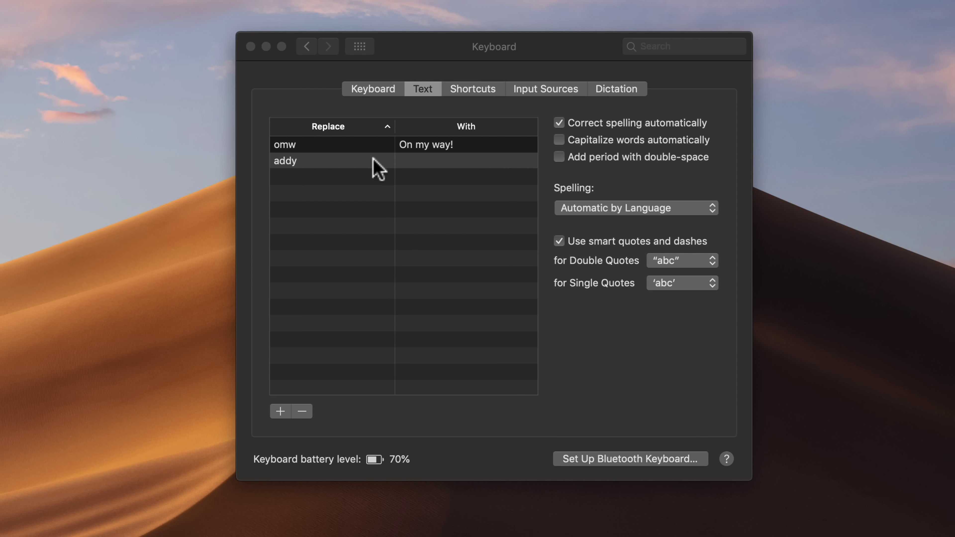
click(411, 166)
click(418, 160)
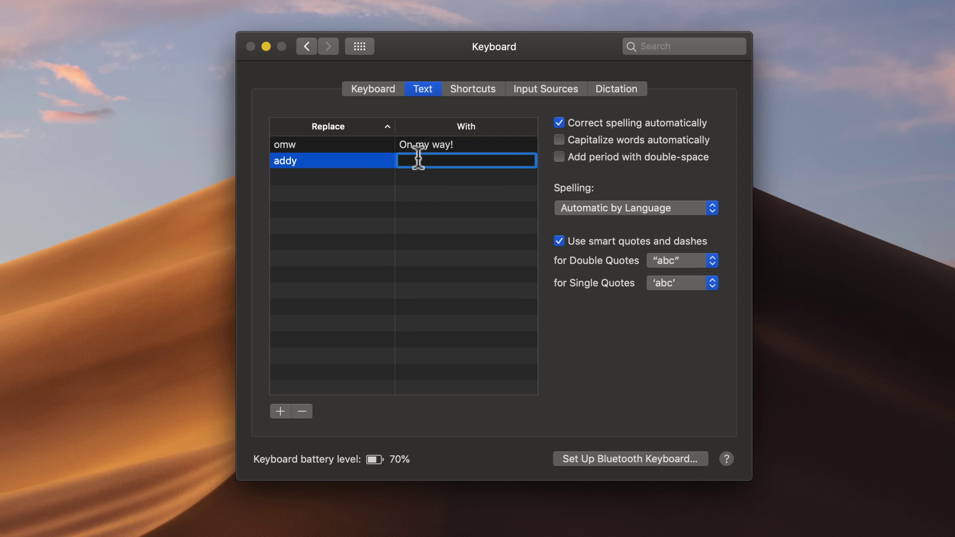
key(super+v)
key(Return)
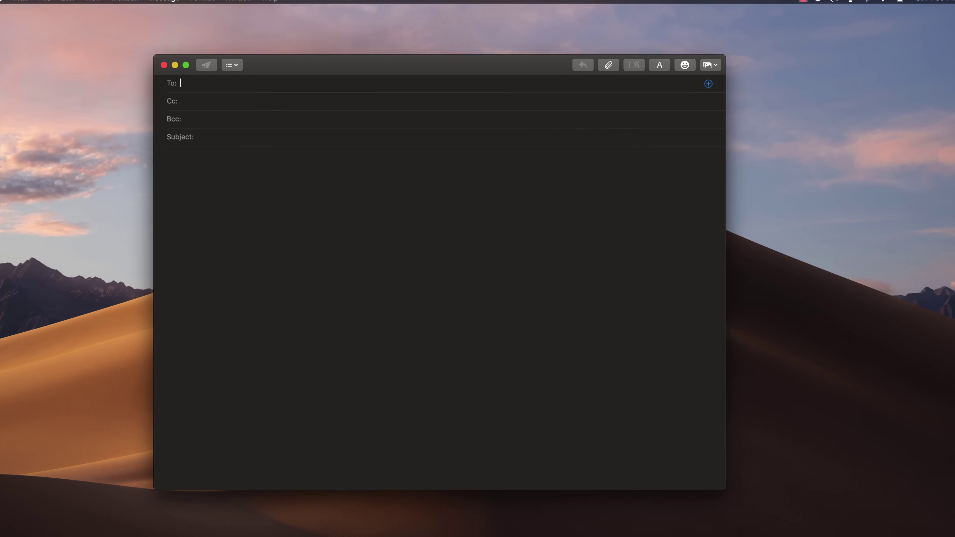
Switch to Mail and enter the shortcut "addy" in the body of a new message to test the text replacement.
click(230, 202)
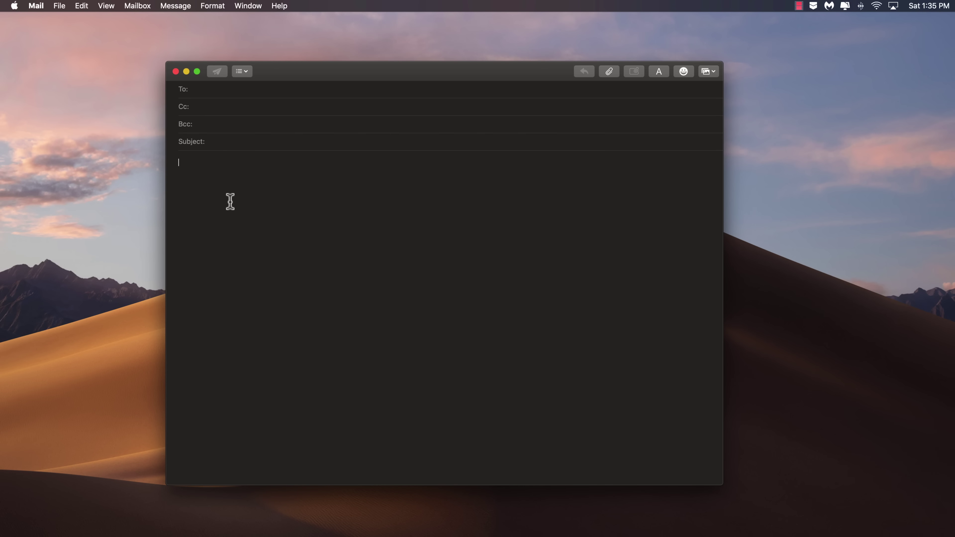
text(addy)
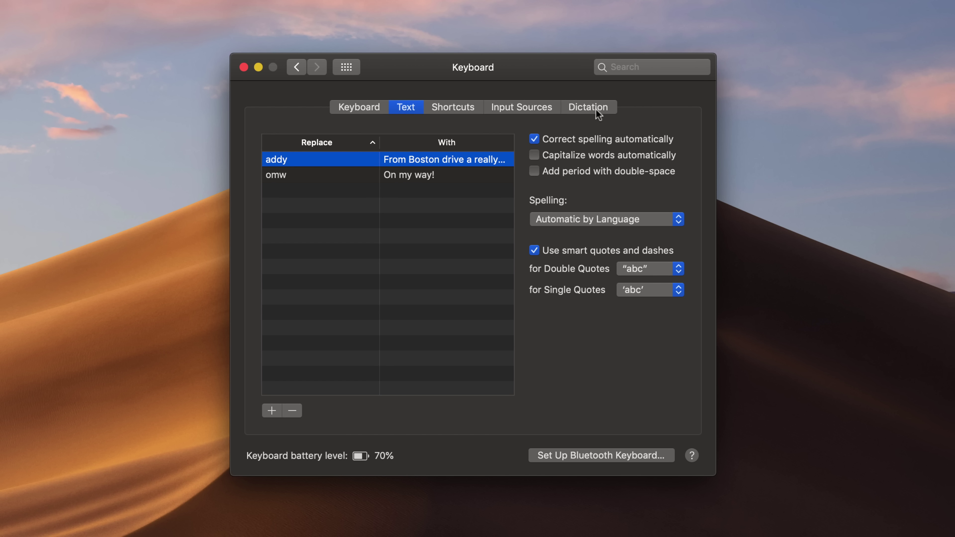
Examine the keyboard Dictation settings and the available shortcut choices, keeping Press Fn (Function) Key Twice.
click(608, 109)
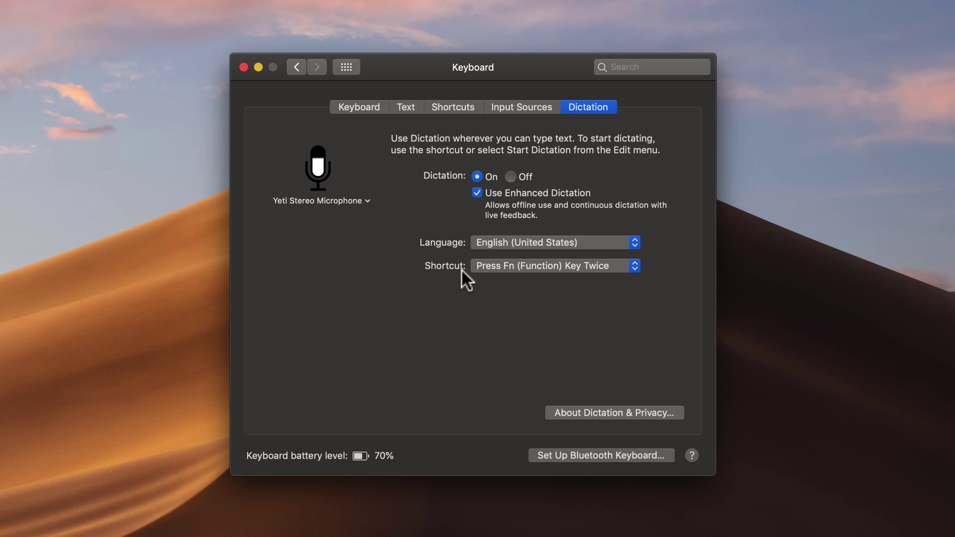
click(478, 267)
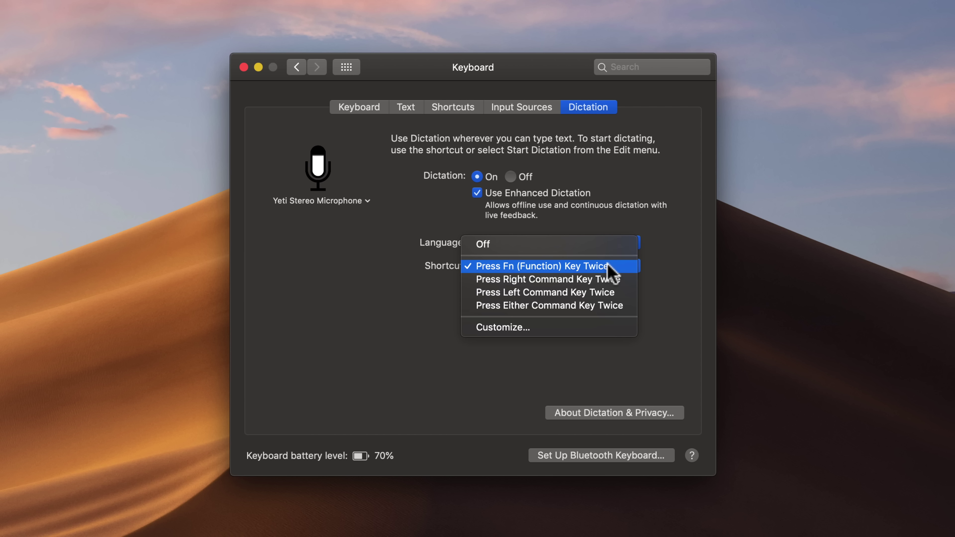
click(672, 259)
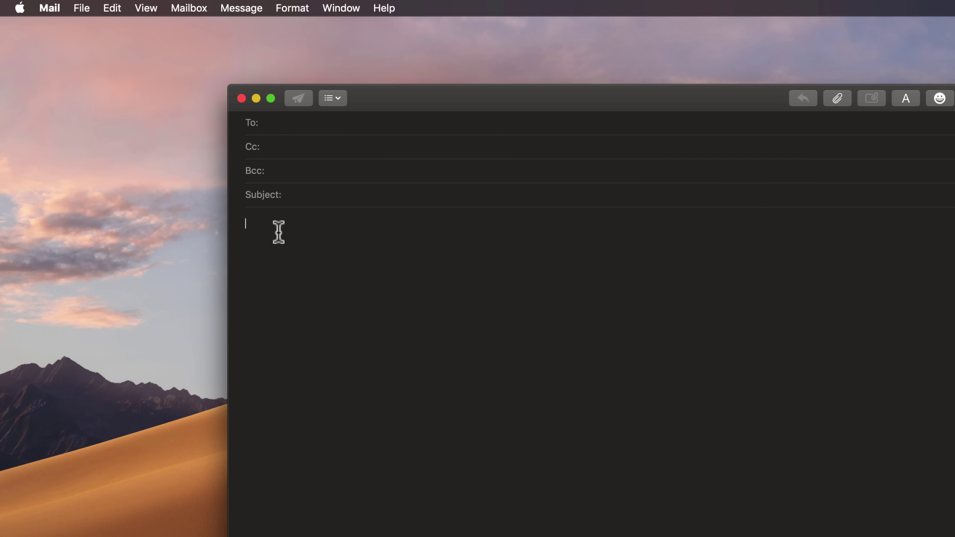
Switch to Mail and start dictation in the body of the new message.
key(fn)
key(fn)
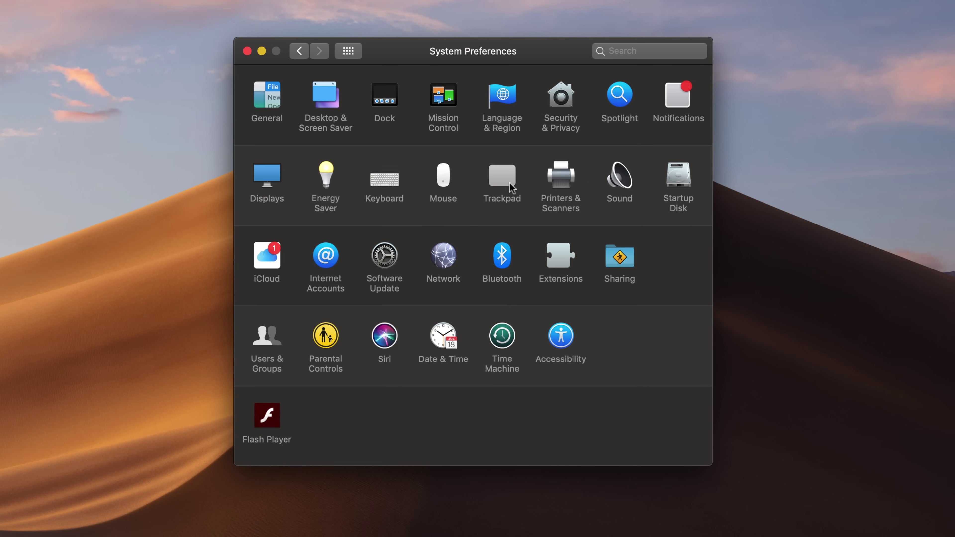
Review the Trackpad preferences for Point & Click, Scroll & Zoom and More Gestures, testing the secondary click on the desktop.
click(502, 176)
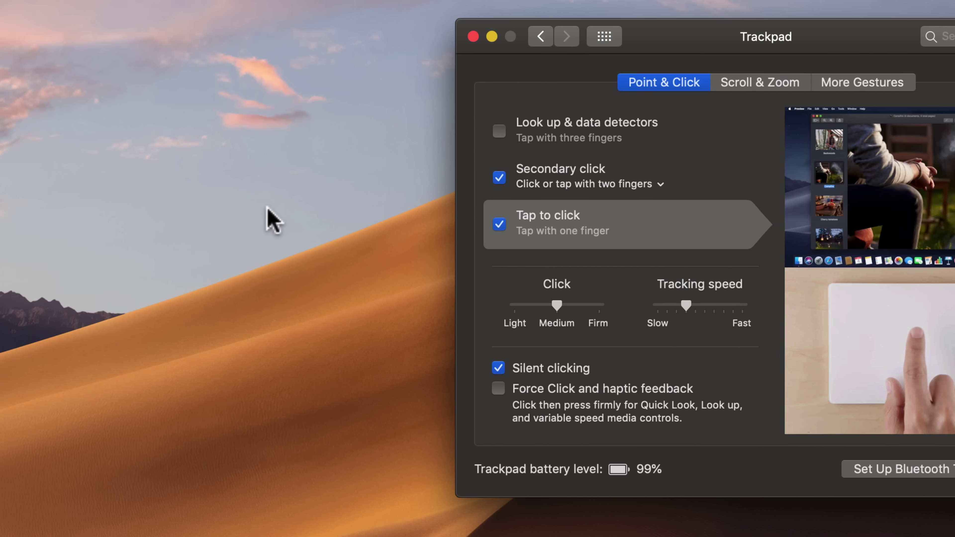
right_click(2, 205)
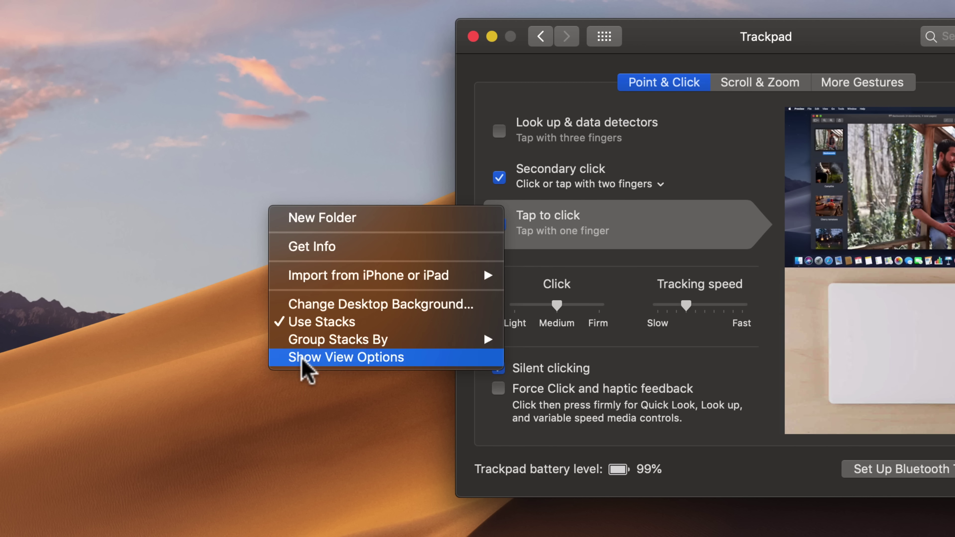
click(287, 159)
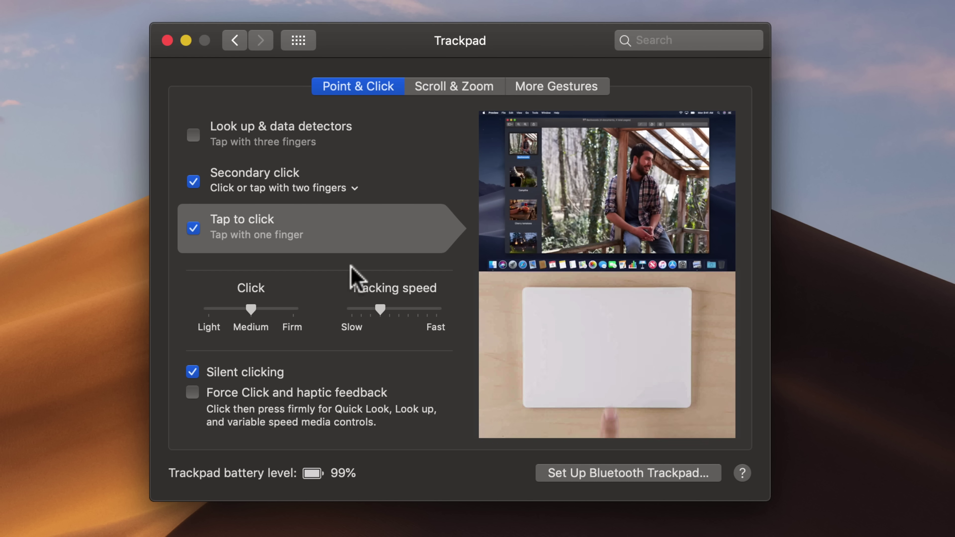
click(442, 87)
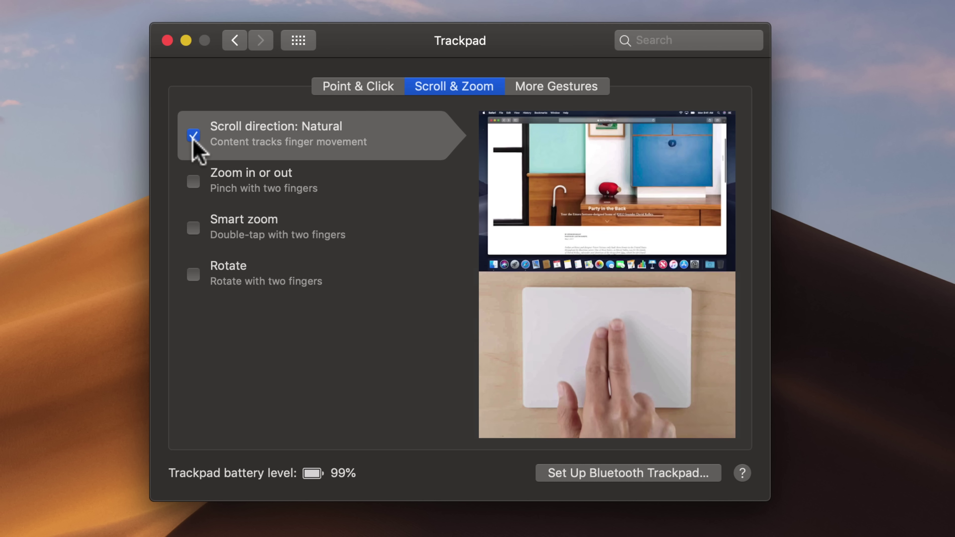
click(544, 90)
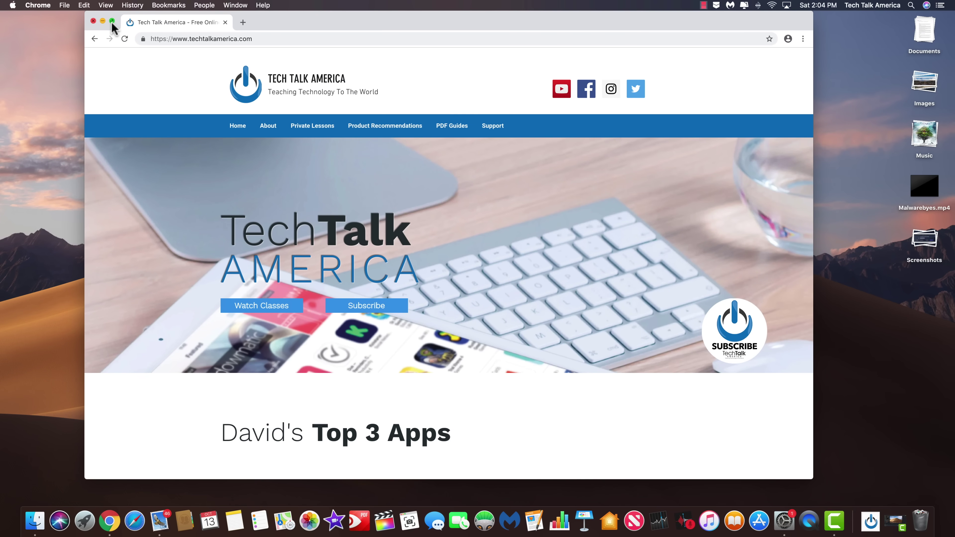
Switch to Chrome, make its window full screen, move to the desktop space and back, and exit full screen.
click(112, 22)
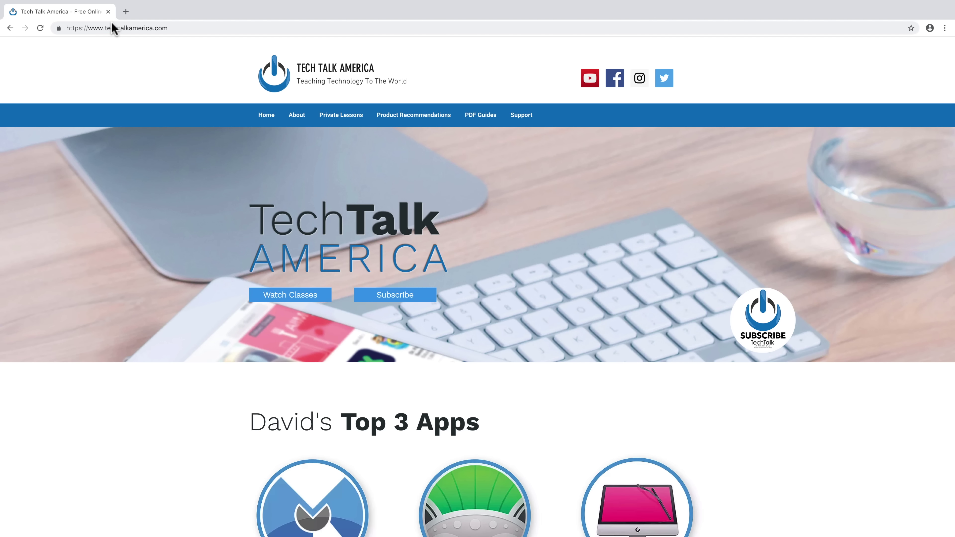
key(ctrl+Left)
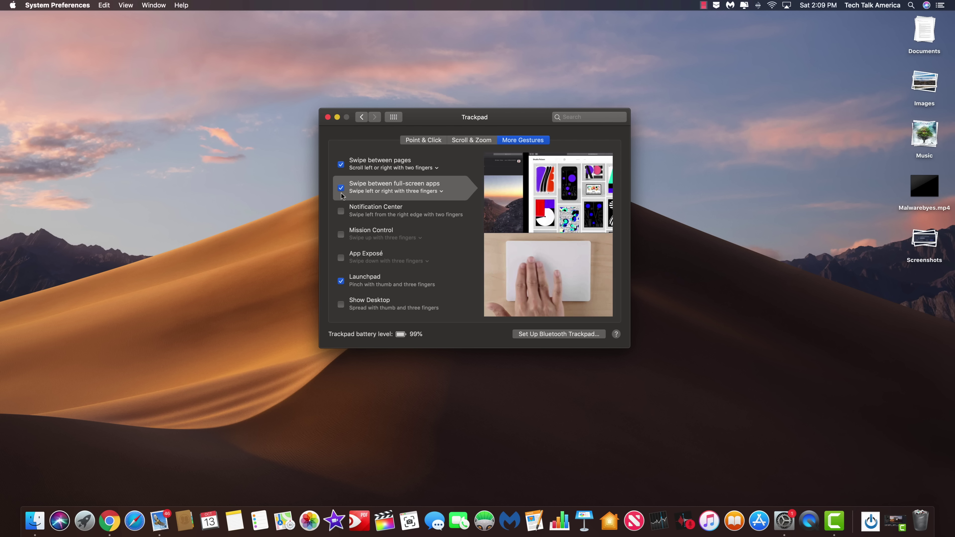
key(ctrl+Right)
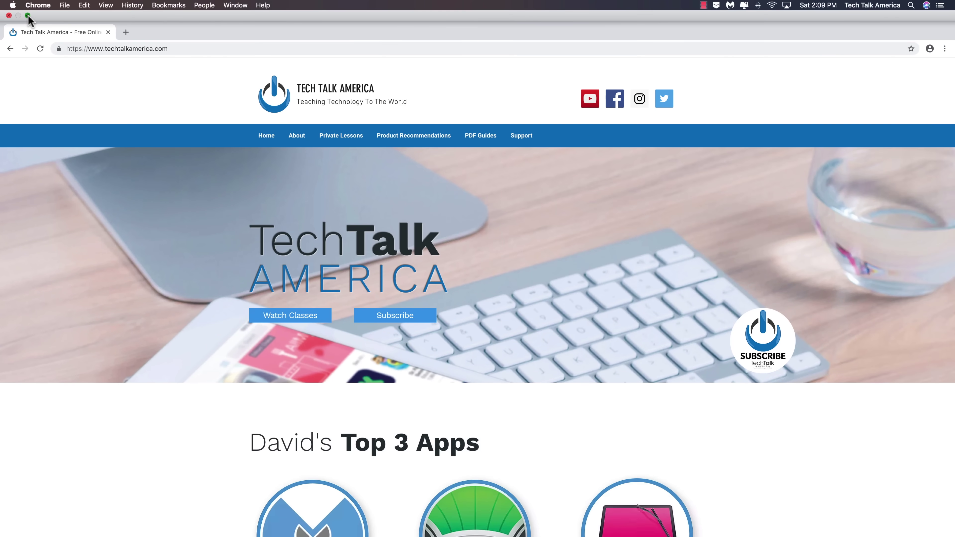
click(48, 26)
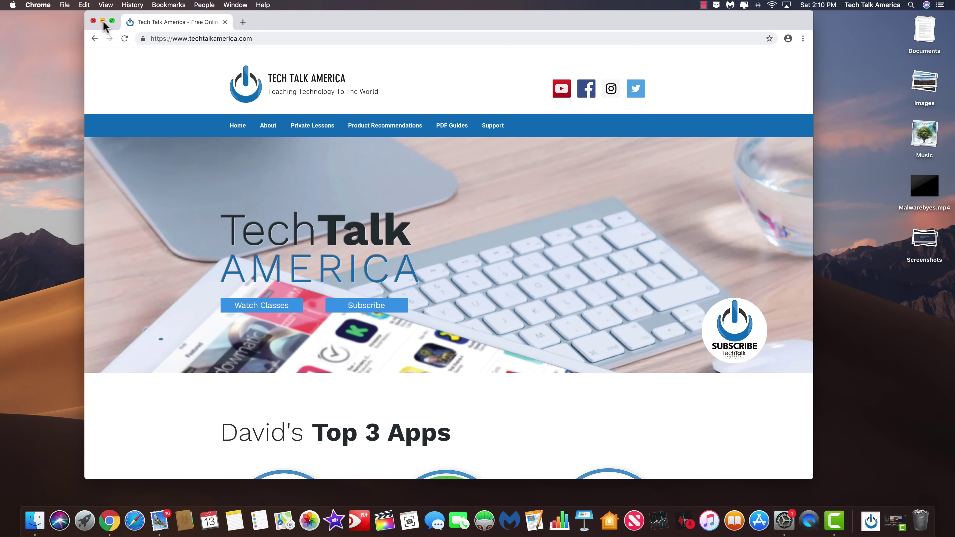
Minimise and restore the Chrome window, then close it and quit Chrome completely.
click(103, 22)
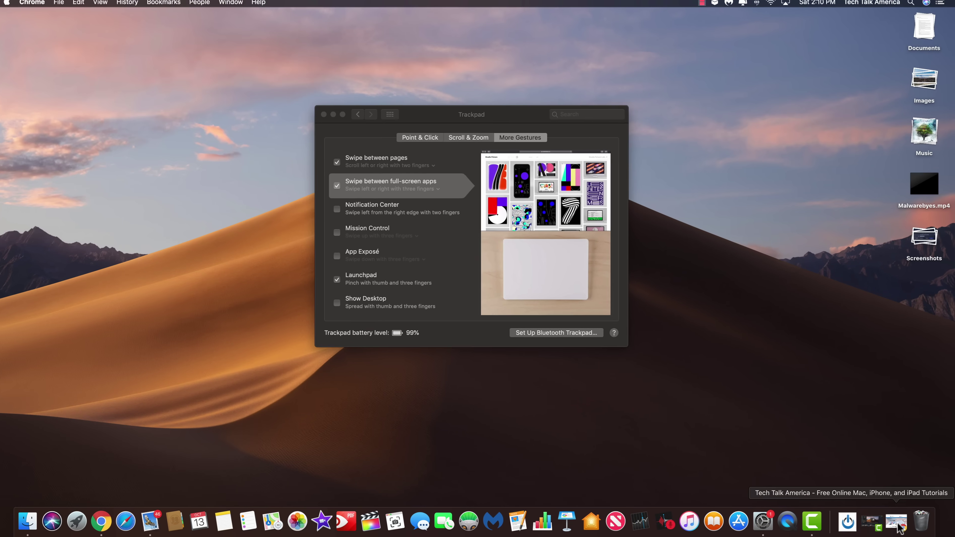
click(857, 518)
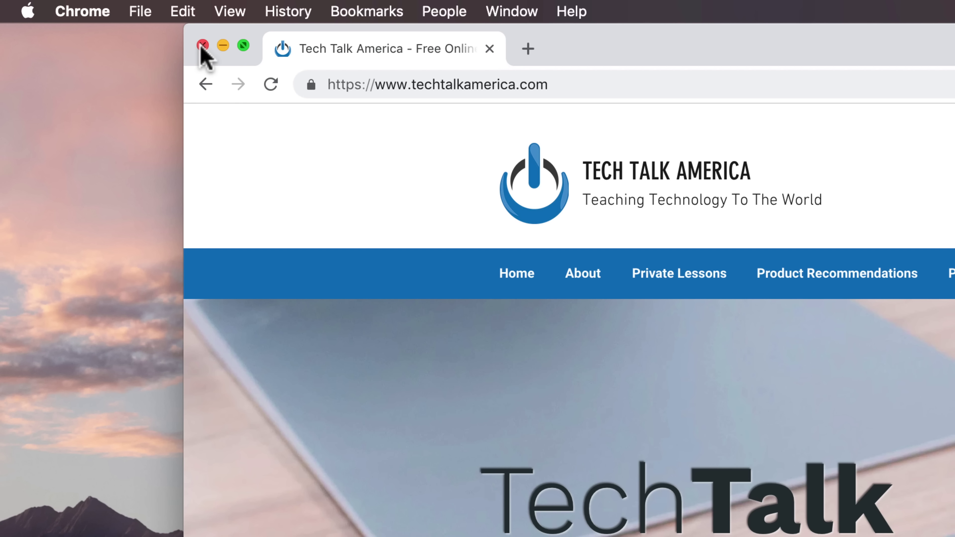
click(203, 46)
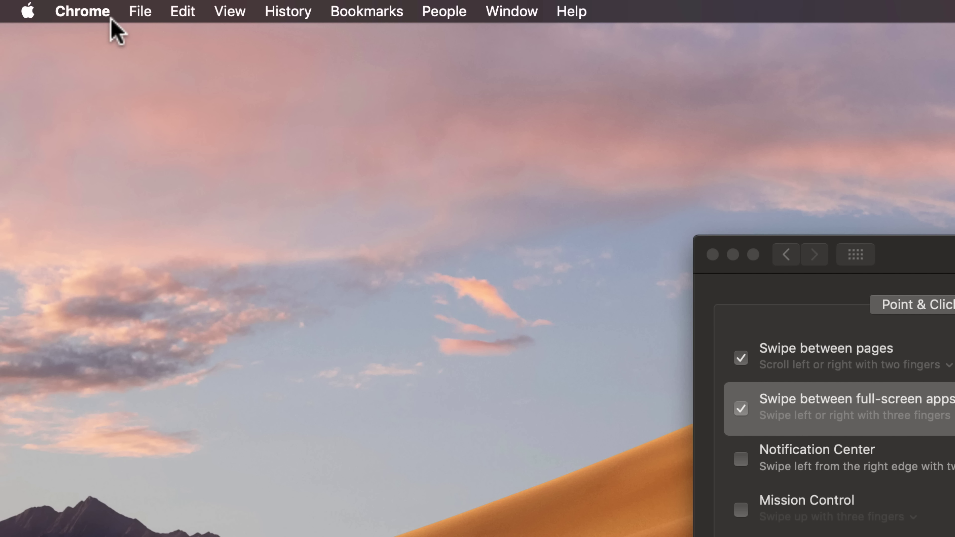
click(85, 9)
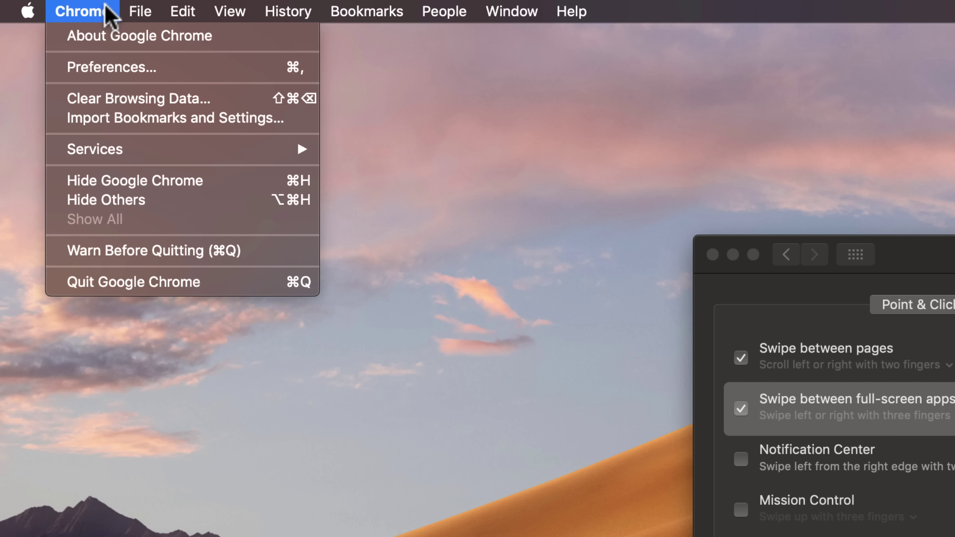
click(57, 283)
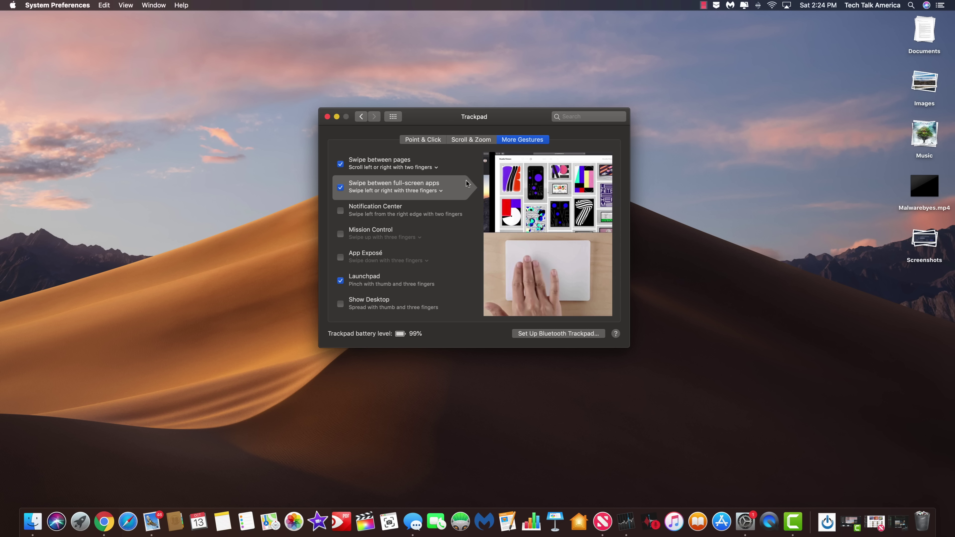
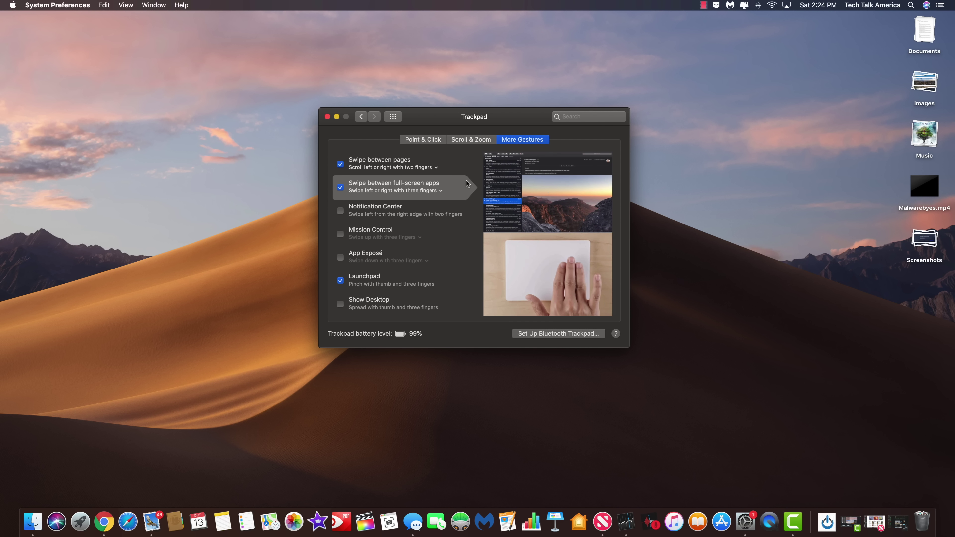
Restore the minimised News and Stocks windows and place them side by side in Split View, with Stocks on the left half.
click(875, 523)
click(899, 522)
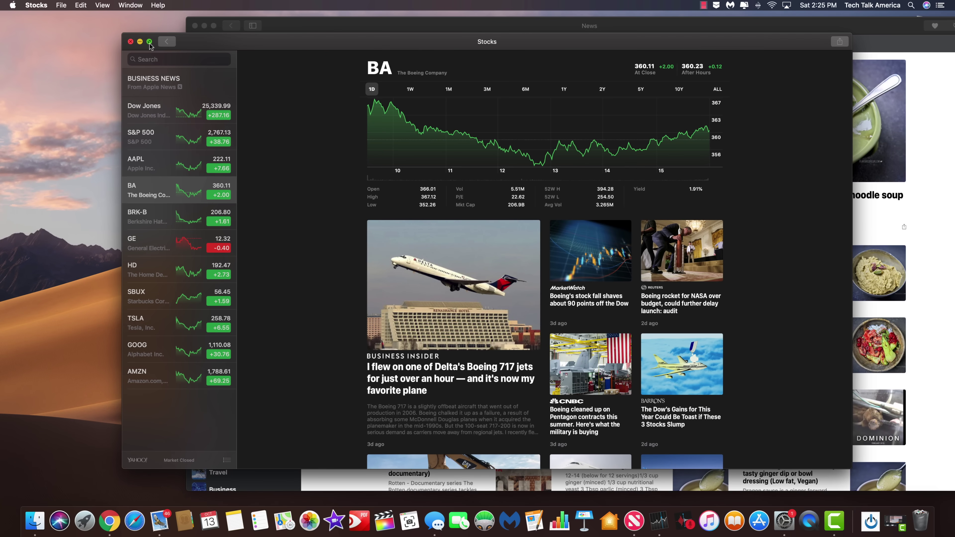
click(149, 43)
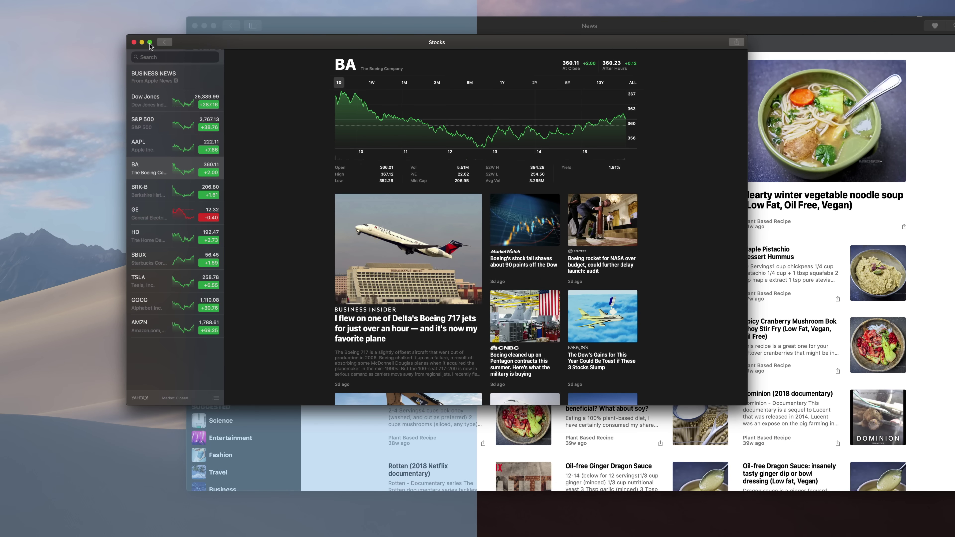
drag(150, 43, 257, 95)
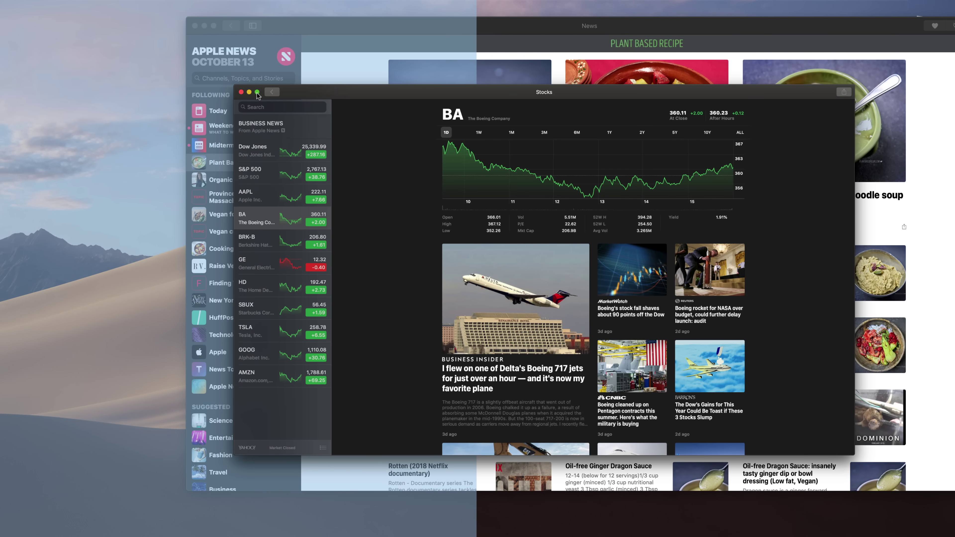
drag(257, 95, 257, 95)
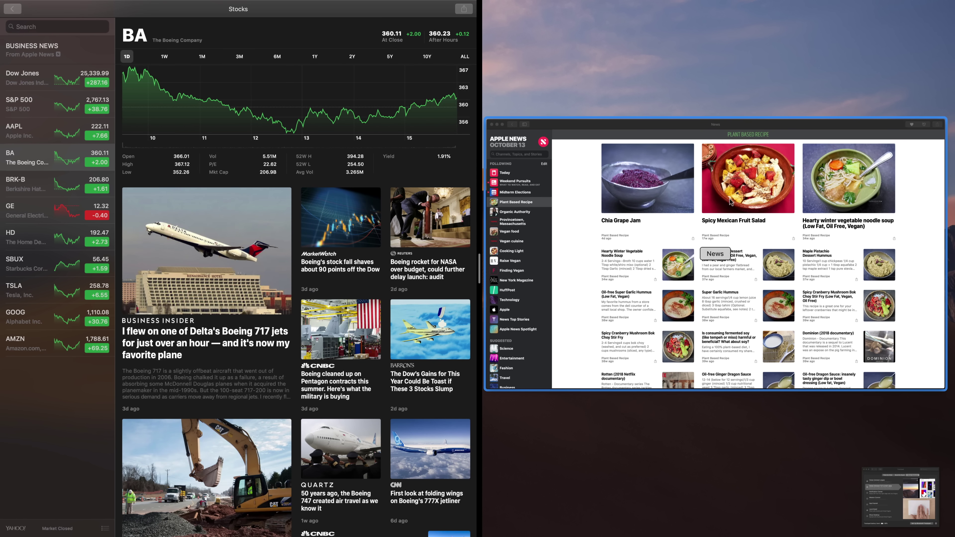
click(702, 226)
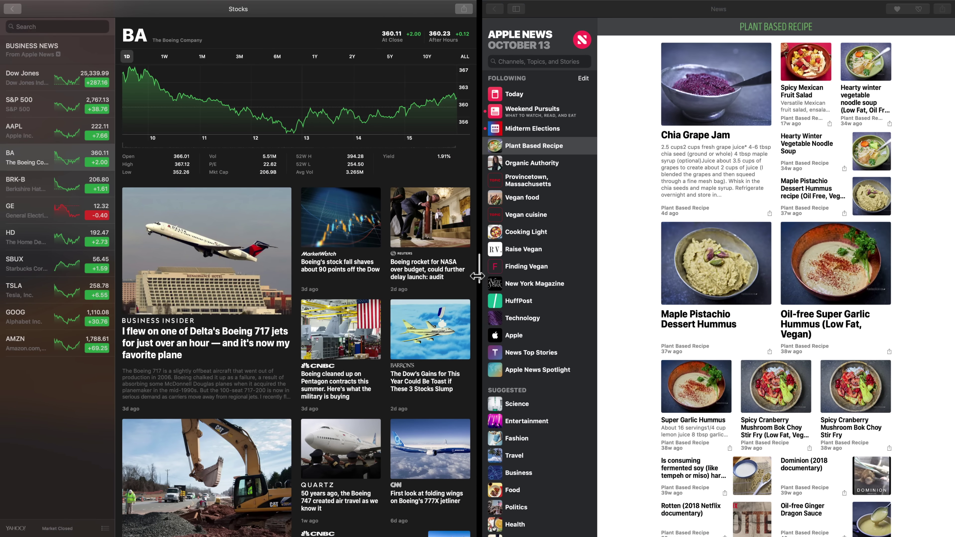
Shift the Split View divider to widen the Stocks side, and move it back the other way to widen News.
drag(477, 276, 598, 259)
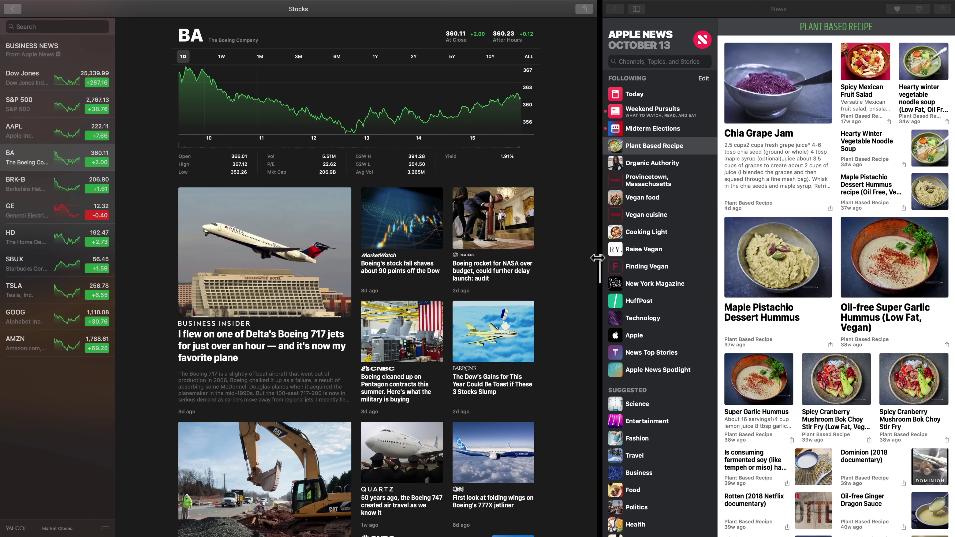
drag(598, 258, 319, 286)
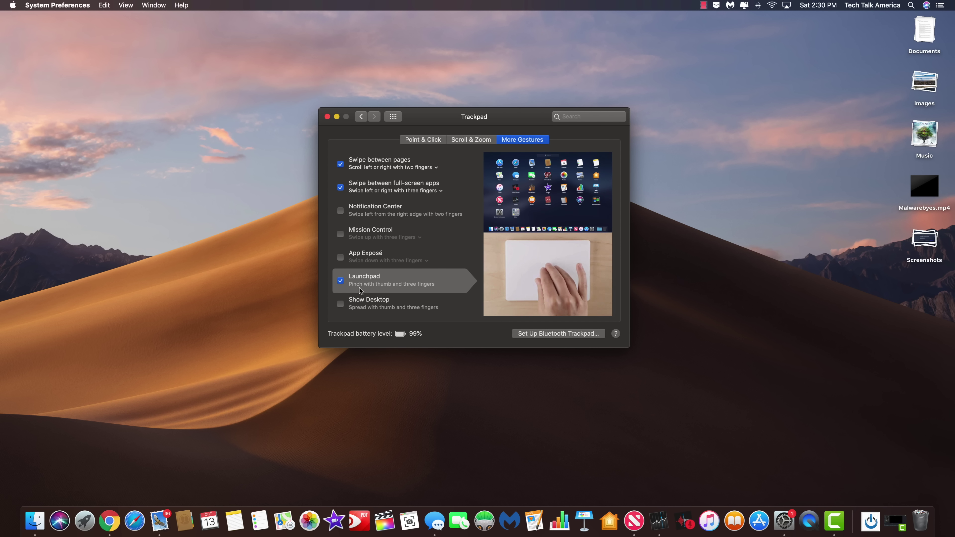
Open Launchpad and browse through its pages of installed apps, returning to the first page.
key(F4)
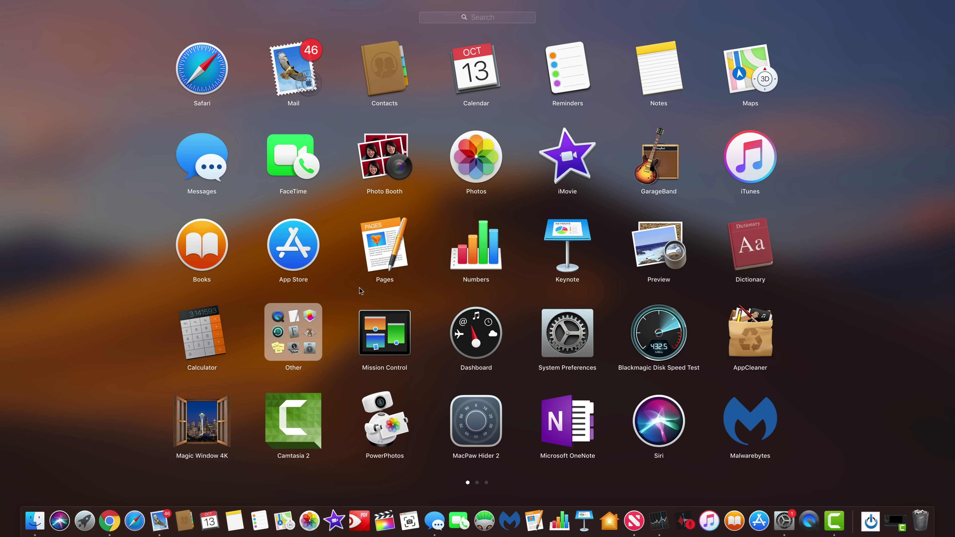
scroll(360, 291, right, 1)
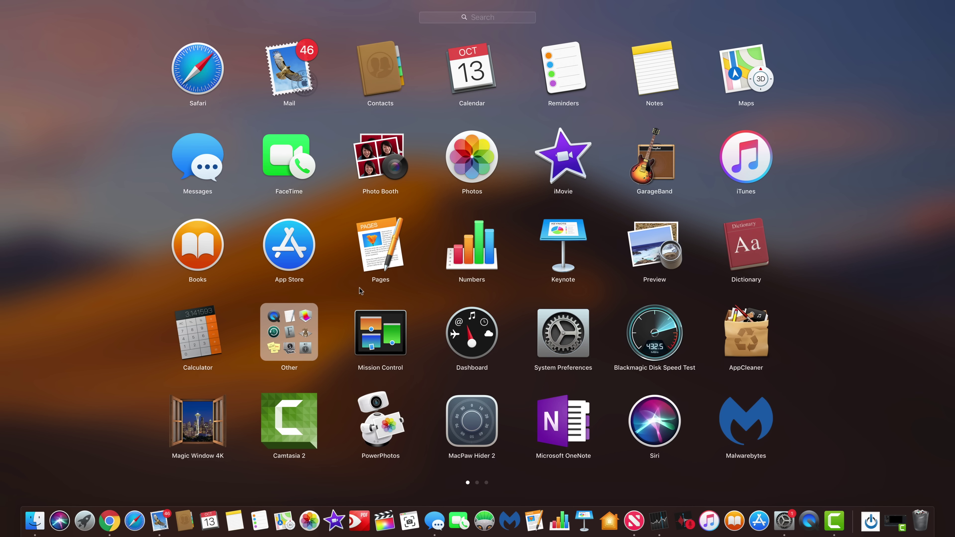
scroll(360, 291, right, 3)
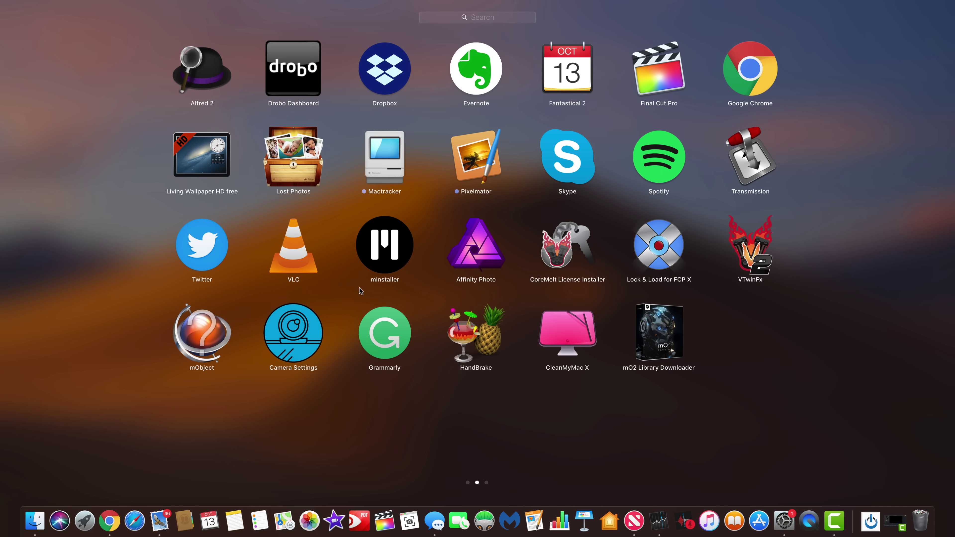
scroll(360, 291, left, 3)
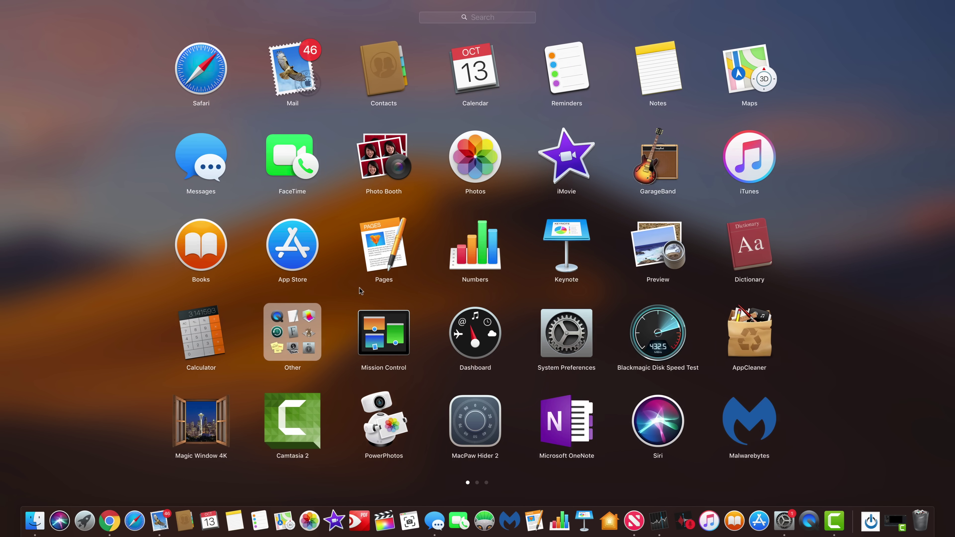
scroll(910, 265, right, 3)
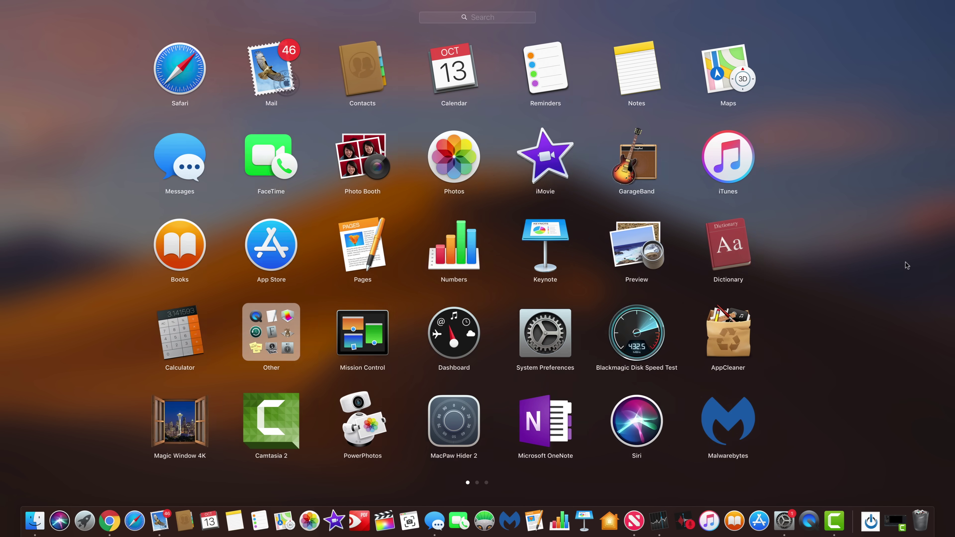
scroll(907, 265, right, 3)
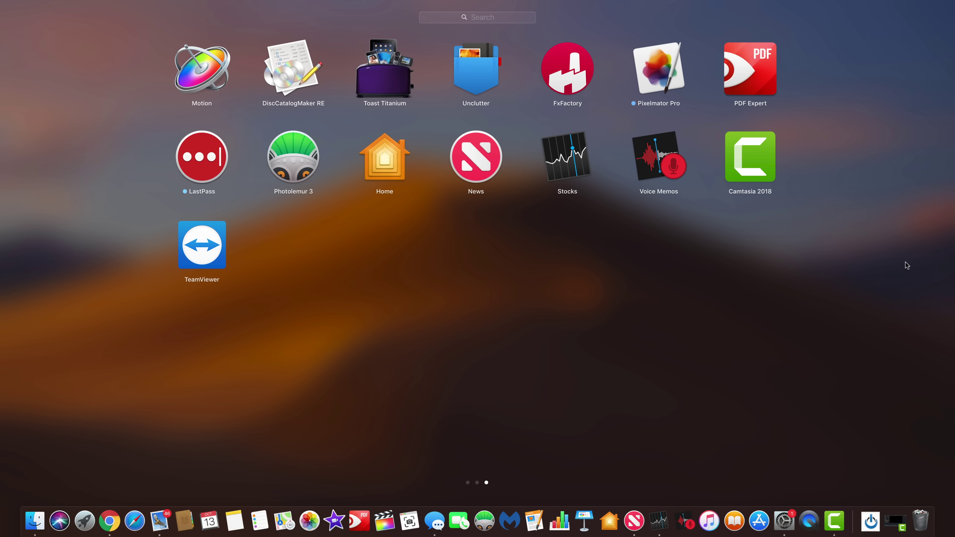
scroll(907, 265, left, 6)
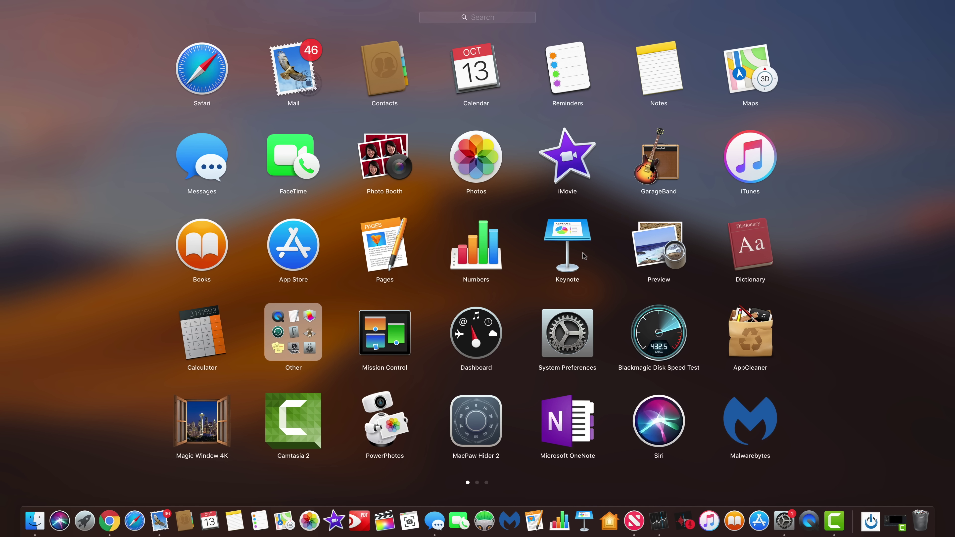
Combine Keynote with Numbers into a new Launchpad folder, make its name editable, and close the folder.
click(571, 231)
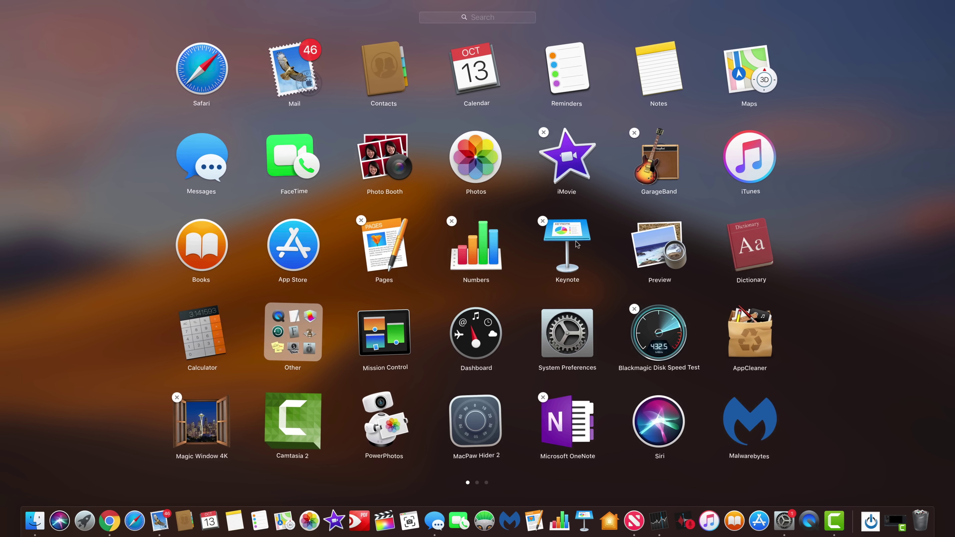
drag(577, 245, 484, 250)
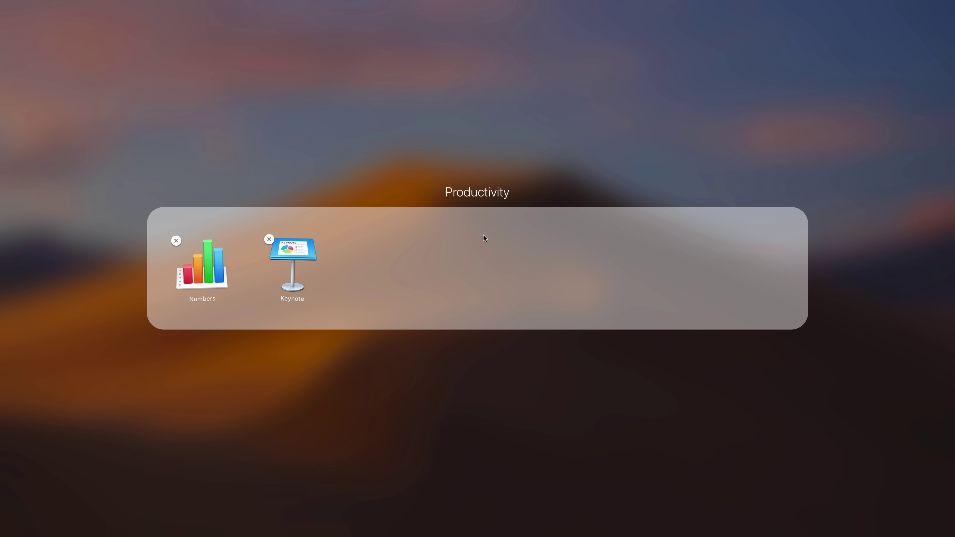
click(493, 193)
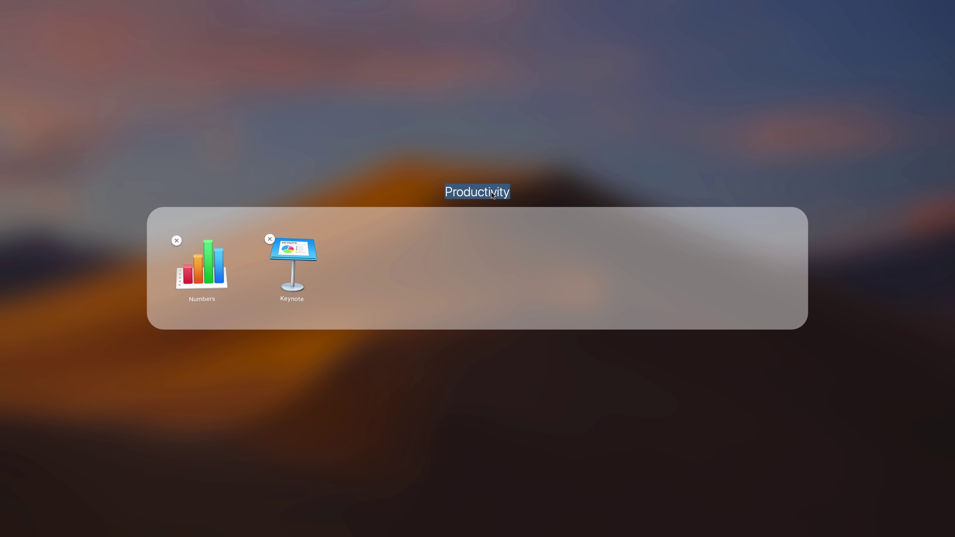
click(528, 143)
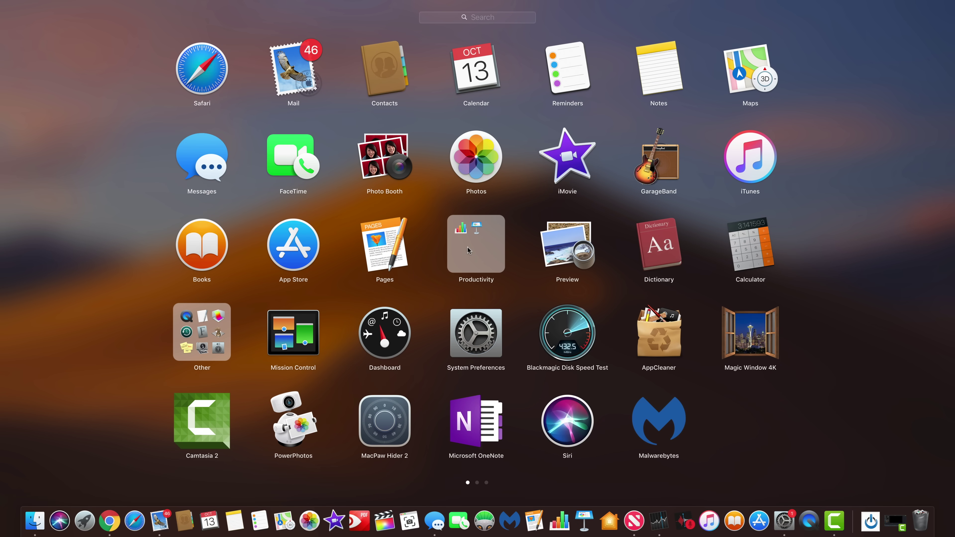
Switch the Launchpad icons into removal mode, starting from the Pages app.
click(384, 242)
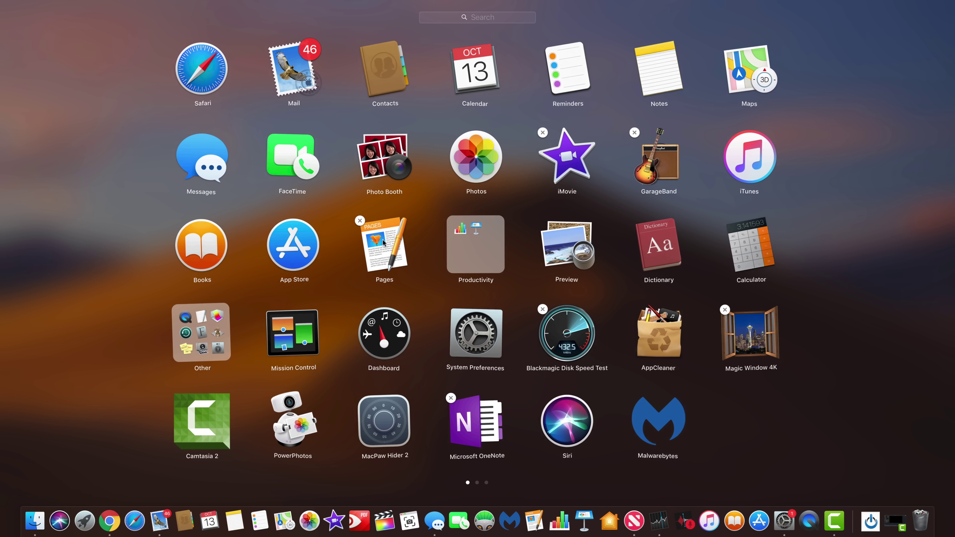
mouse_move(384, 243)
mouse_down()
mouse_move(489, 240)
mouse_move(385, 242)
mouse_up()
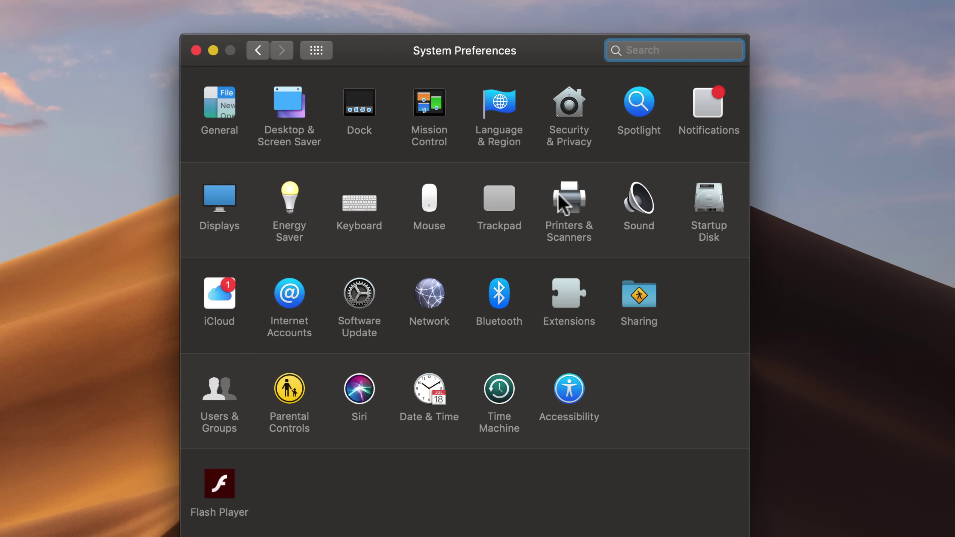
Review the Printers & Scanners preferences, and return to the overview of all preferences.
click(565, 203)
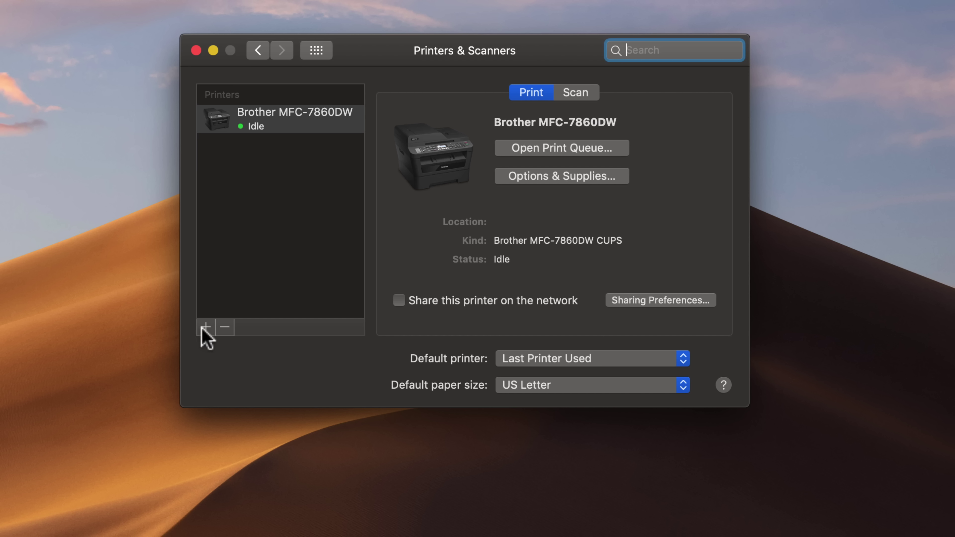
click(320, 56)
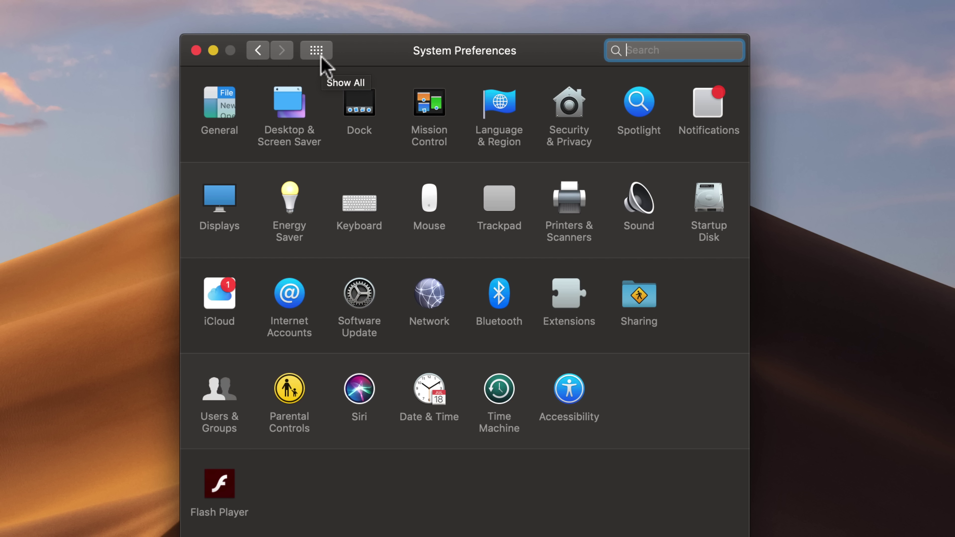
Open the iCloud preferences and review the options for iCloud Drive and Photos, closing each without changes.
click(213, 284)
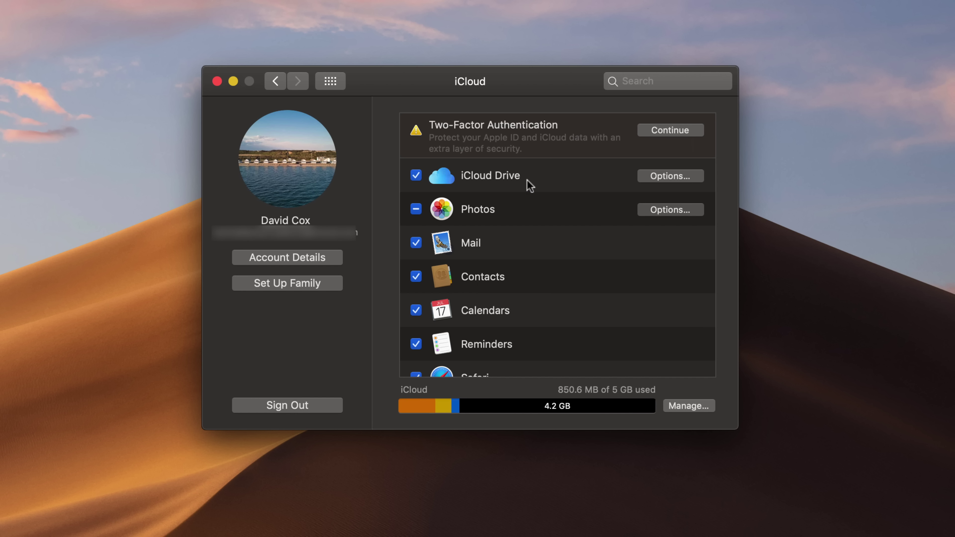
click(677, 177)
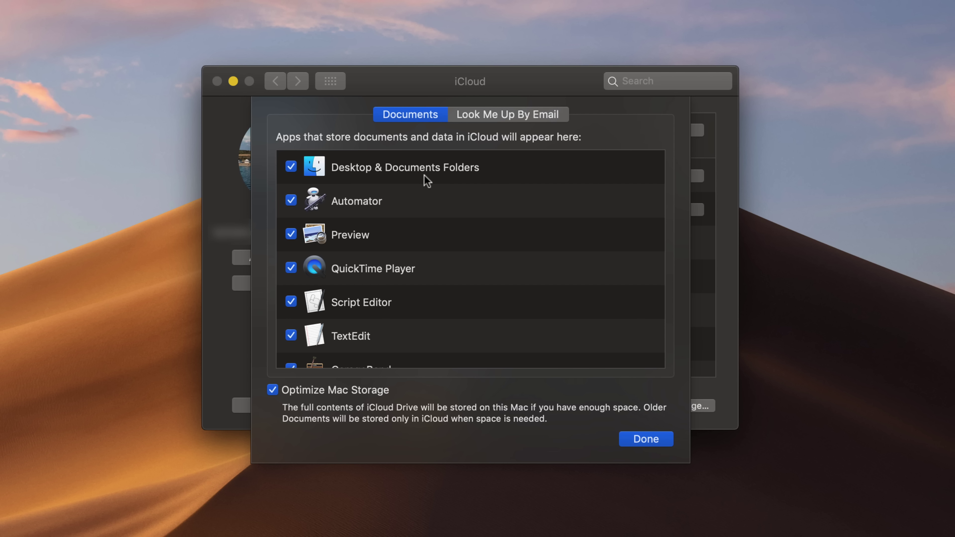
click(645, 439)
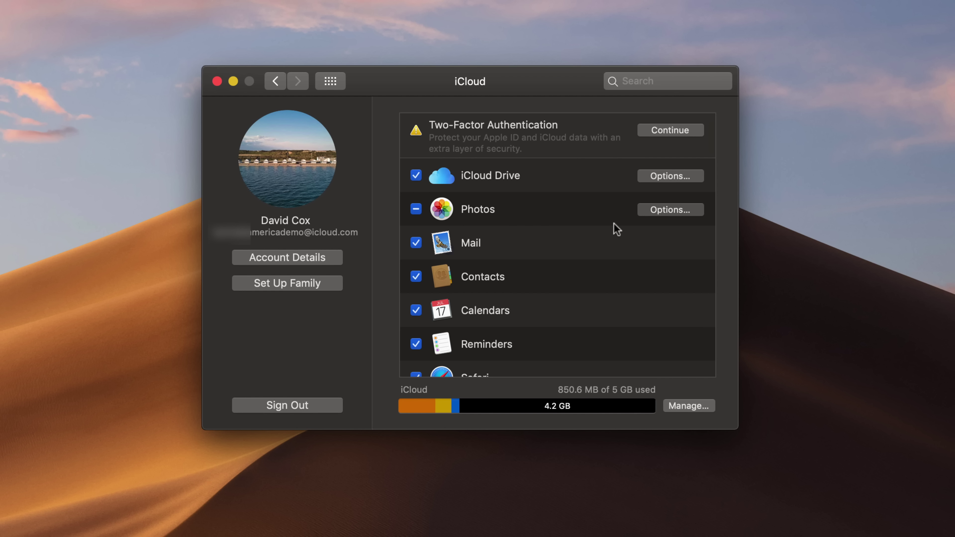
click(683, 210)
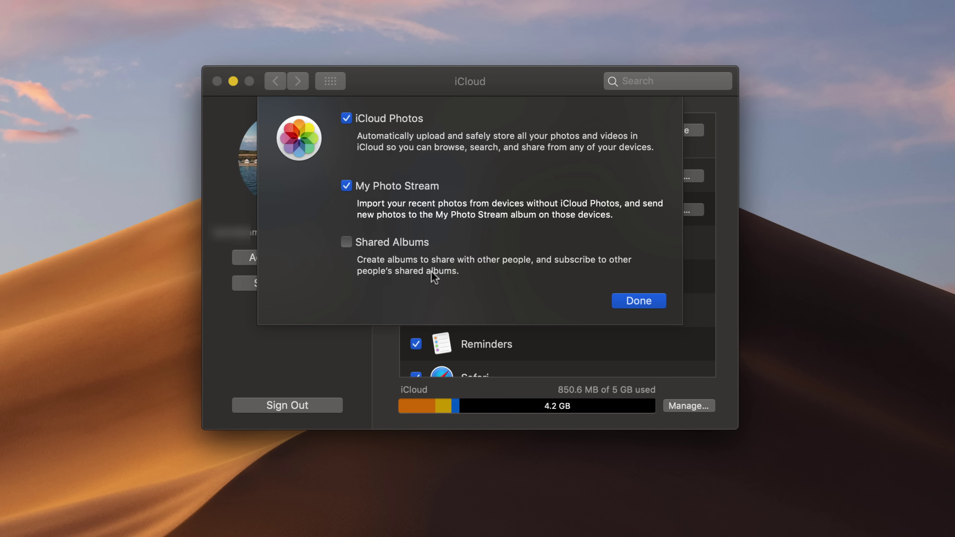
click(639, 300)
Review the remaining iCloud services from Mail down to Stocks, and open the Internet Accounts preferences.
scroll(642, 306, down, 3)
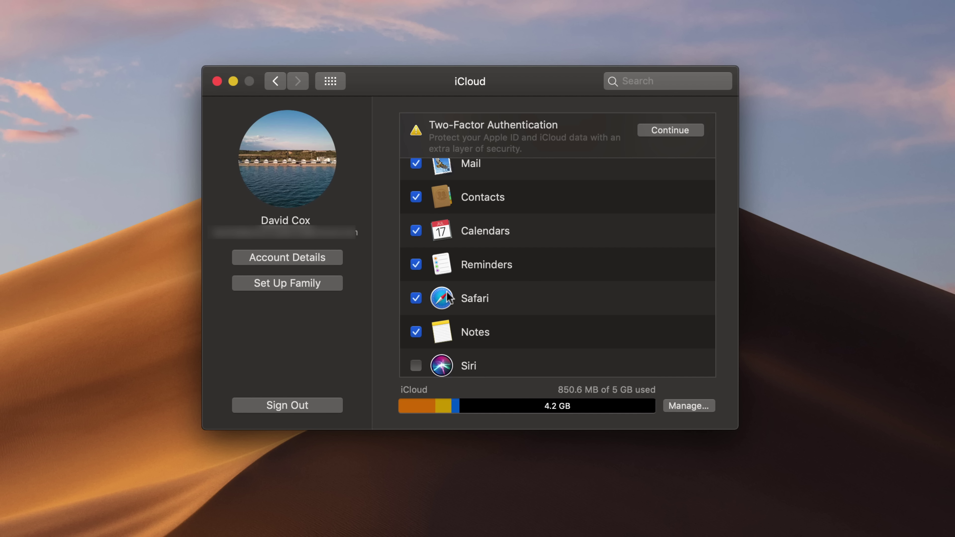
scroll(469, 303, down, 3)
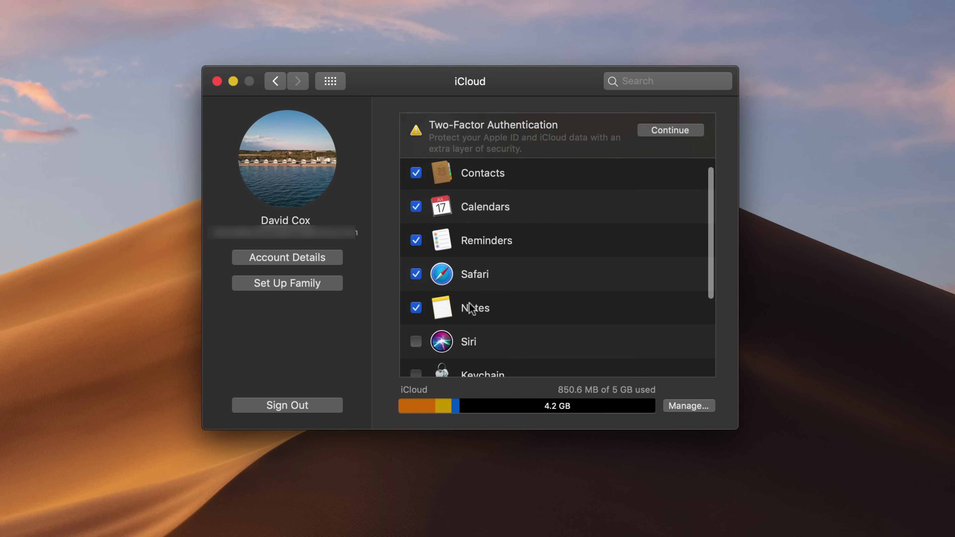
scroll(457, 293, down, 2)
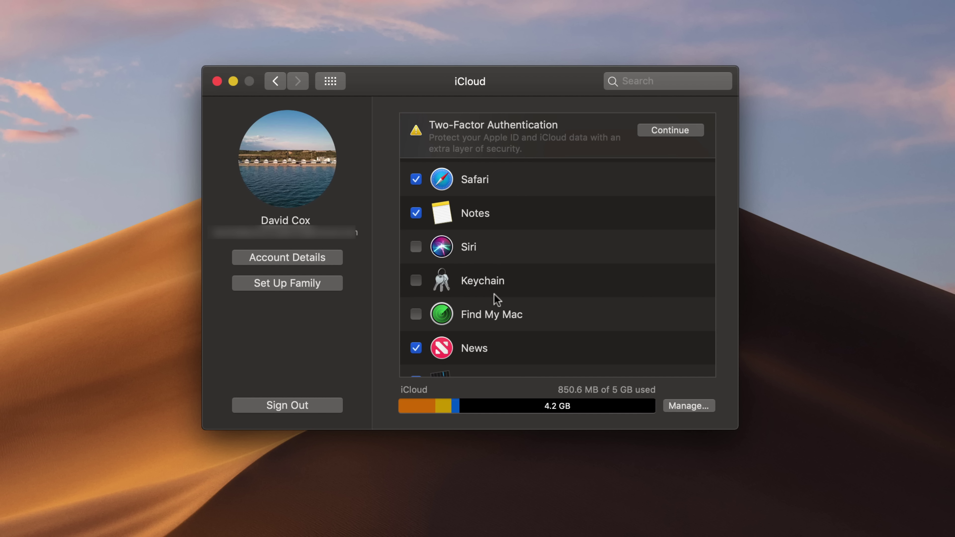
scroll(493, 293, down, 1)
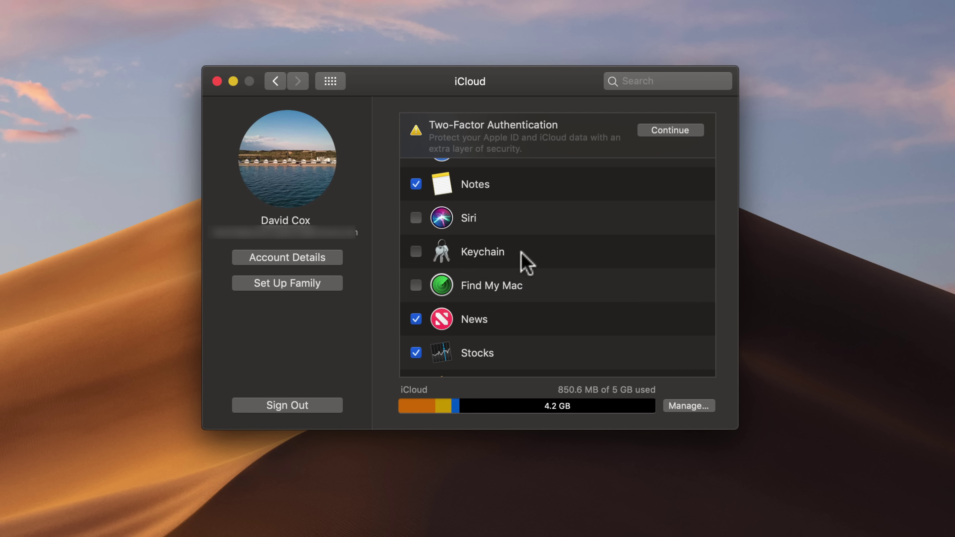
scroll(526, 262, down, 2)
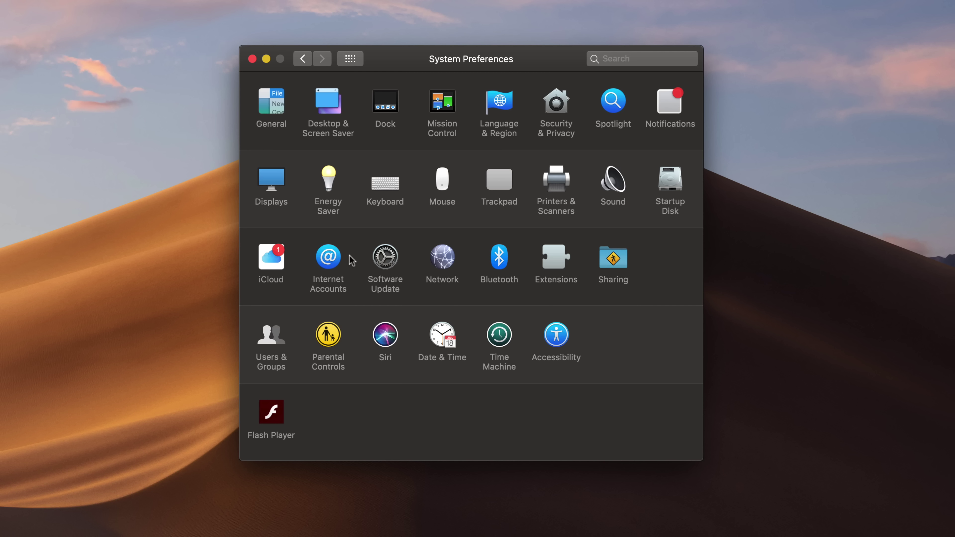
click(328, 253)
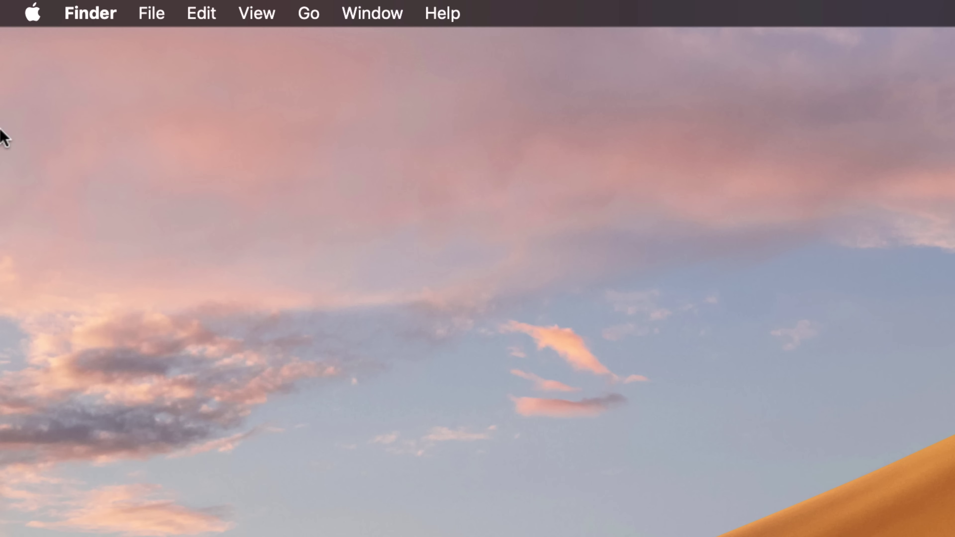
Force quit the Stocks app through the Force Quit Applications window.
click(2, 3)
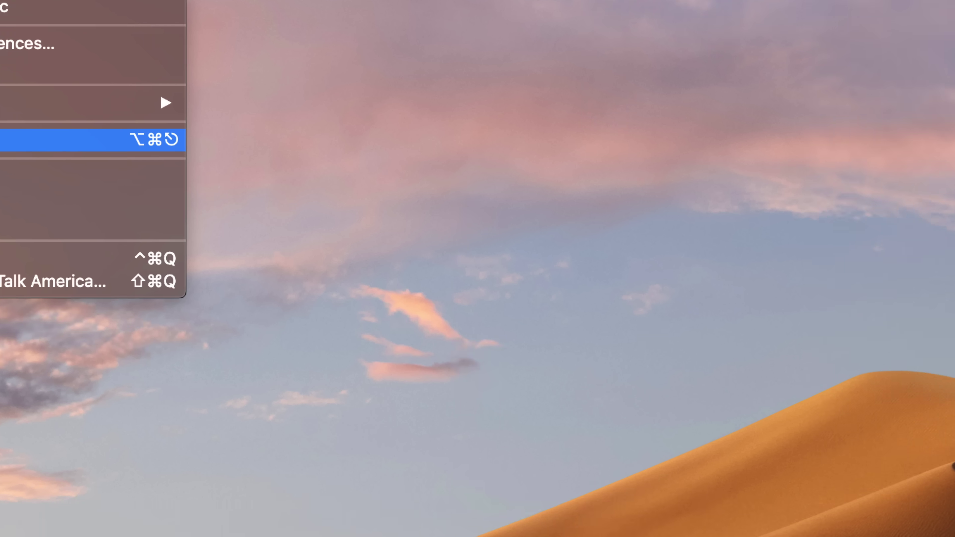
click(37, 176)
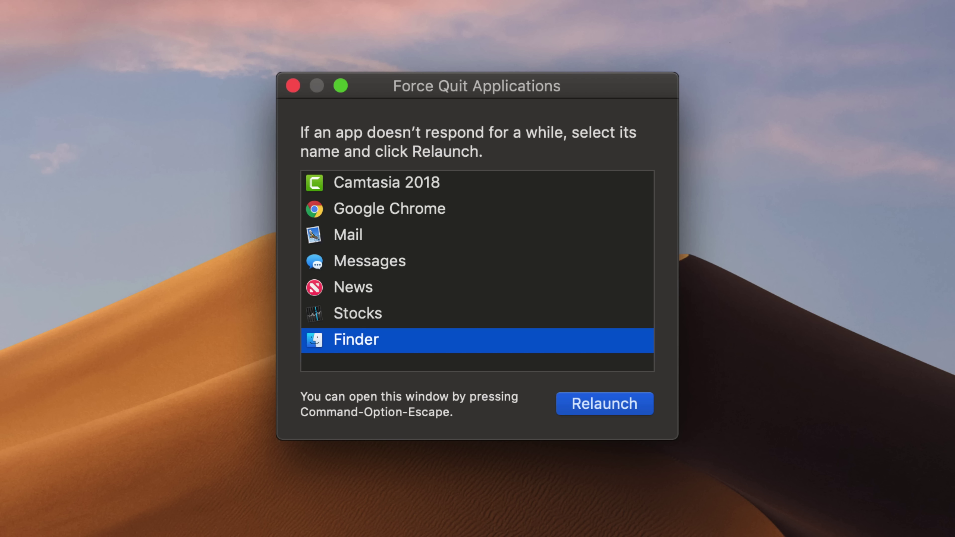
click(419, 318)
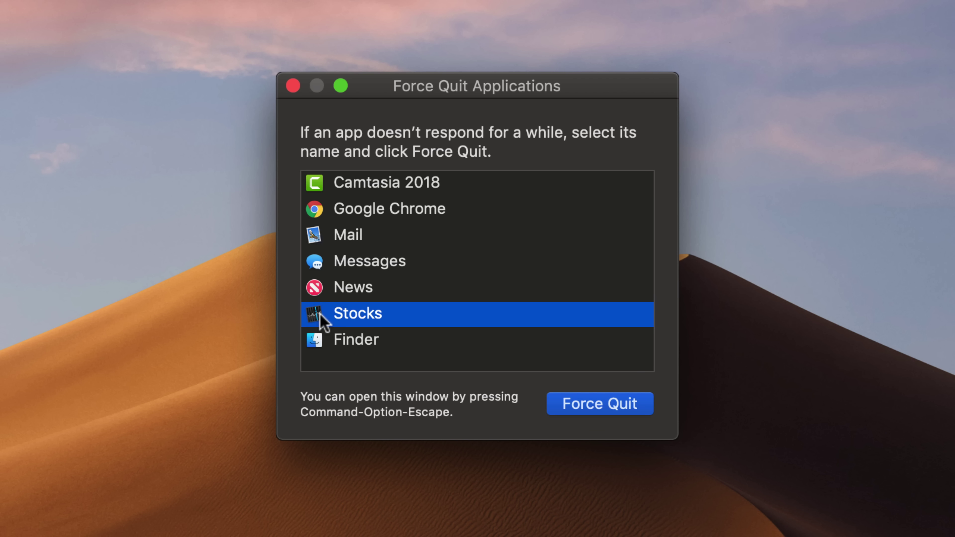
click(601, 408)
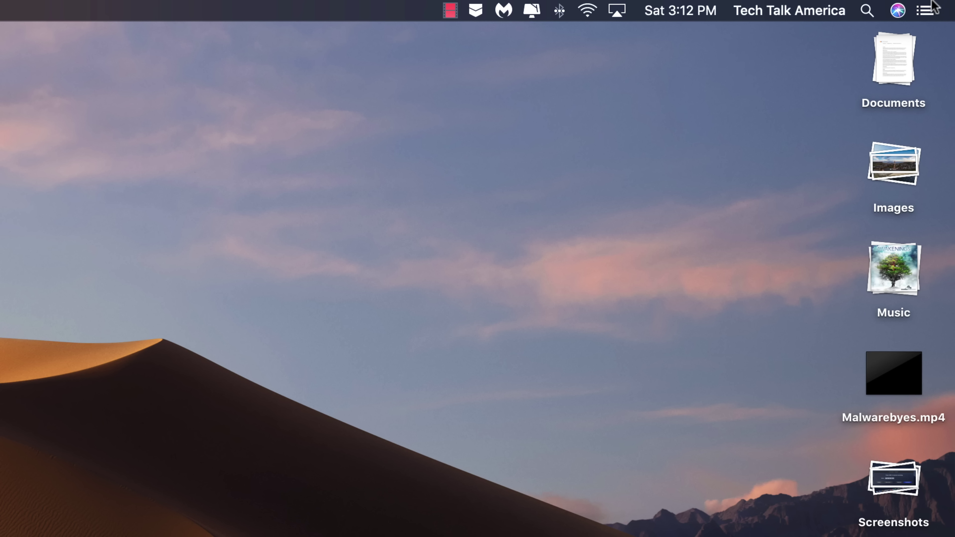
Open Notification Center, check its Notifications view, and examine the Today view from Night Shift and Do Not Disturb down to the last widget.
click(933, 6)
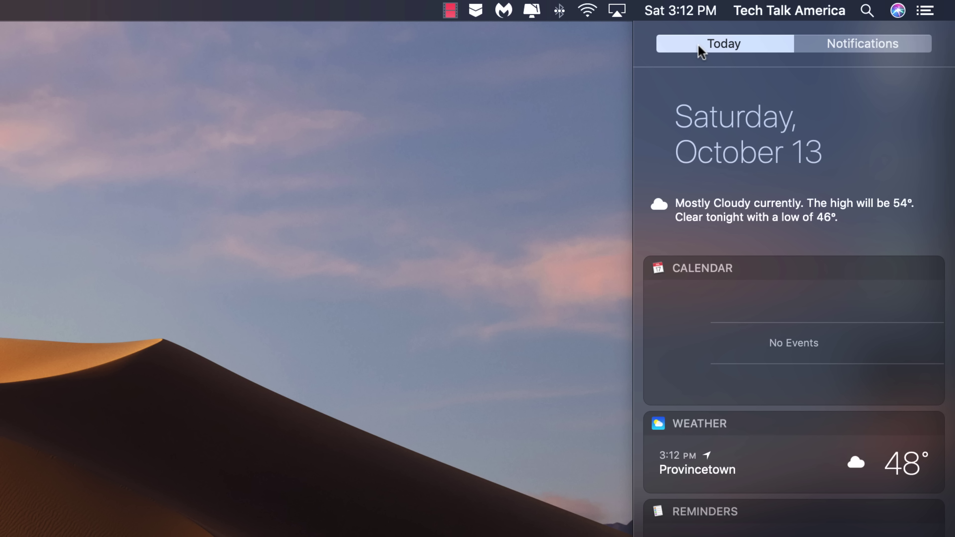
click(902, 43)
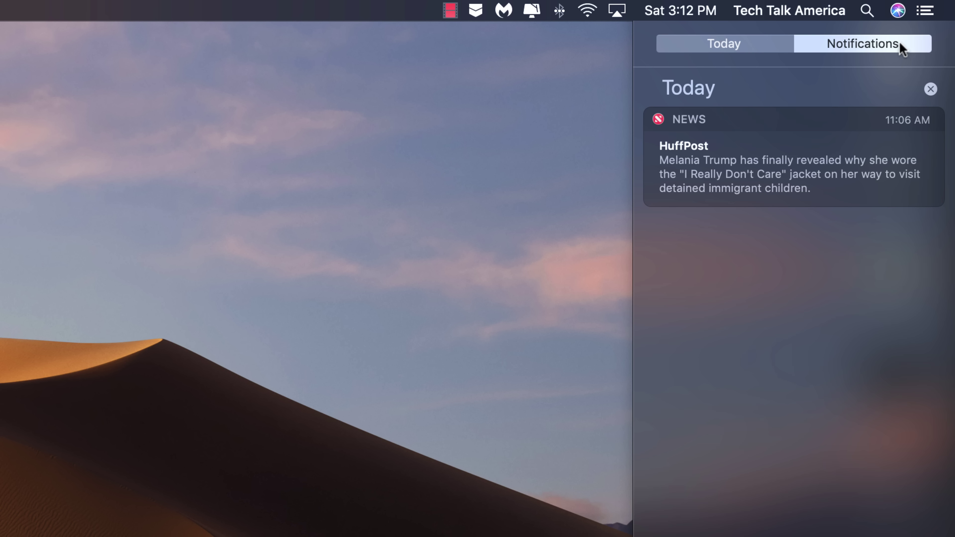
click(714, 43)
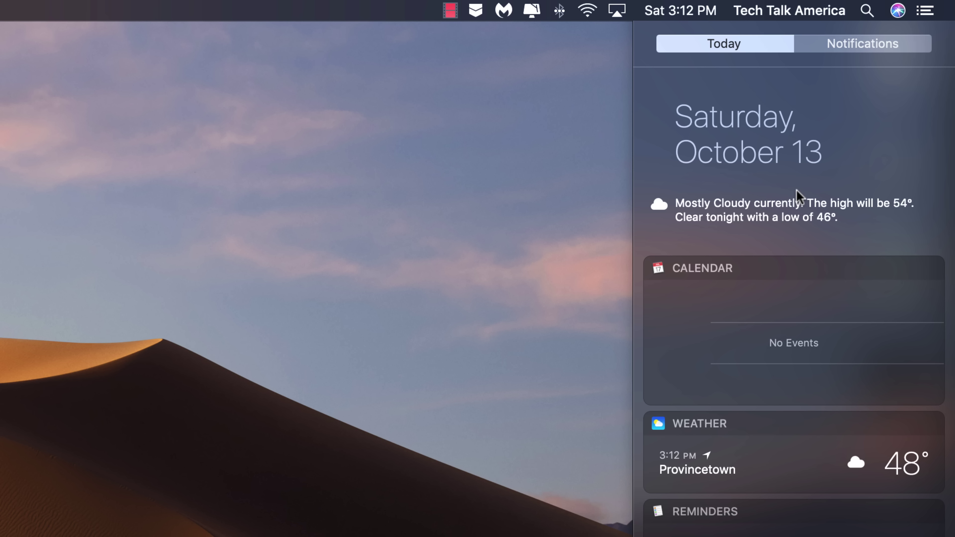
scroll(797, 190, up, 3)
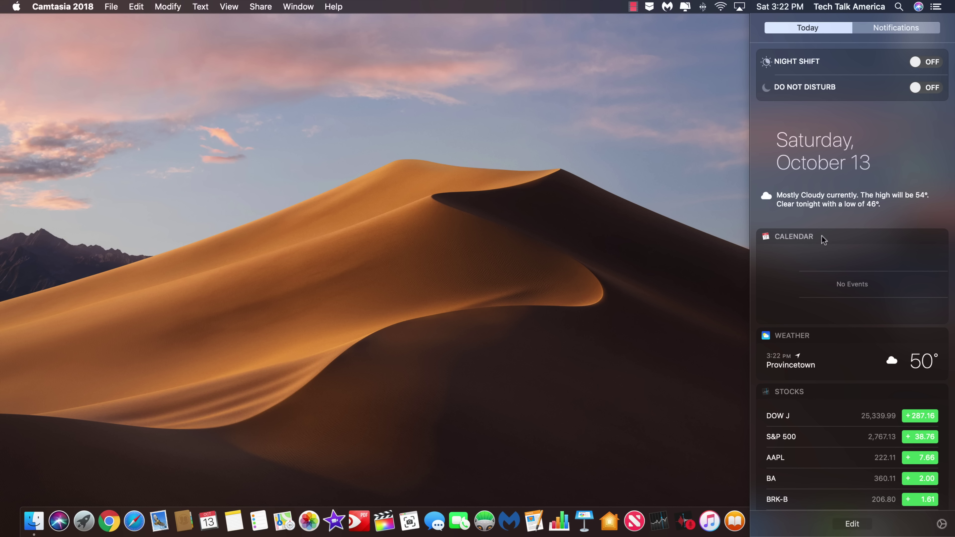
scroll(819, 304, down, 5)
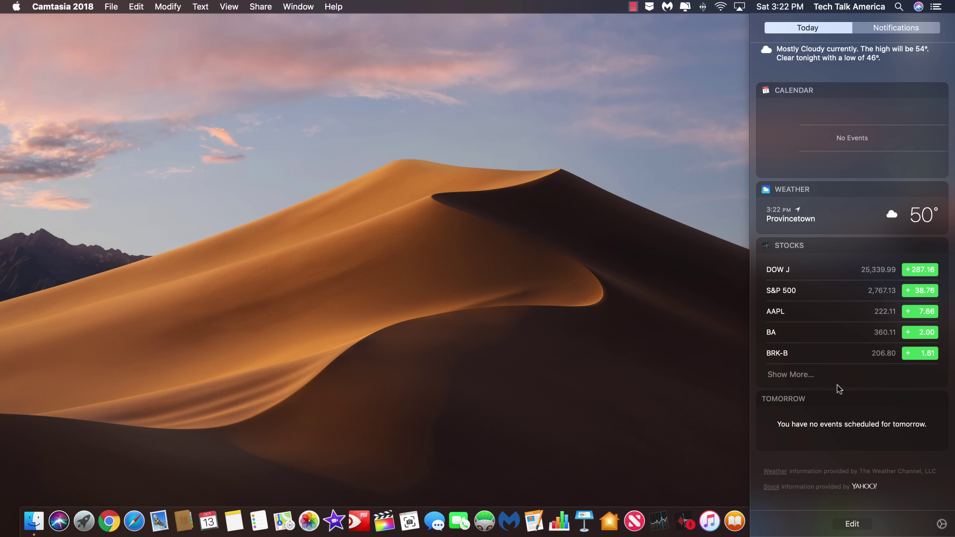
scroll(838, 389, up, 6)
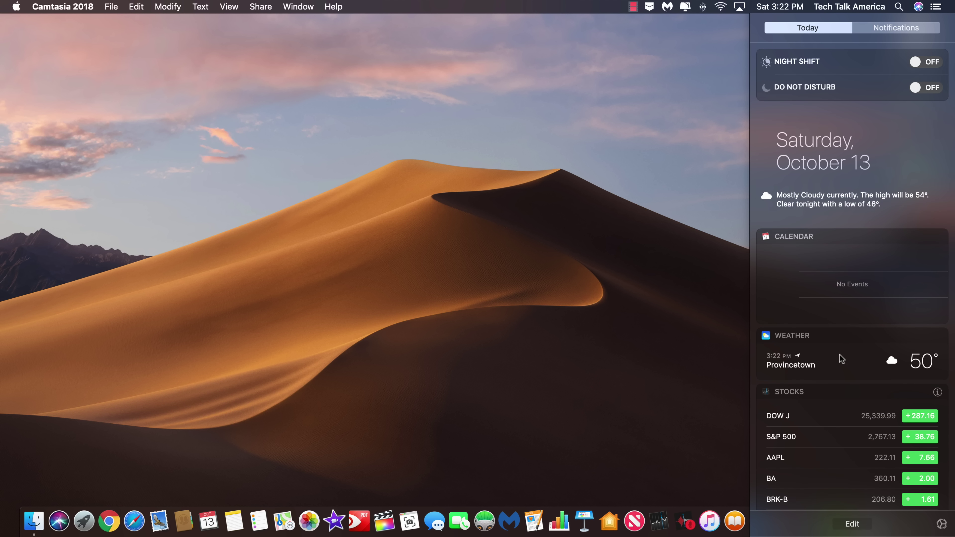
Edit the Today view widgets so that Calendar sits below Weather, and add the World Clock widget.
click(851, 524)
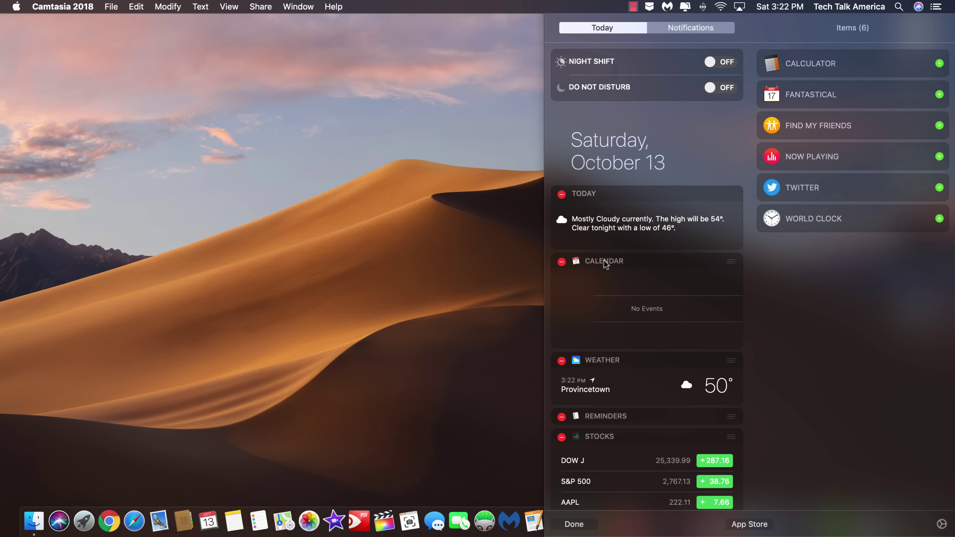
drag(604, 261, 611, 355)
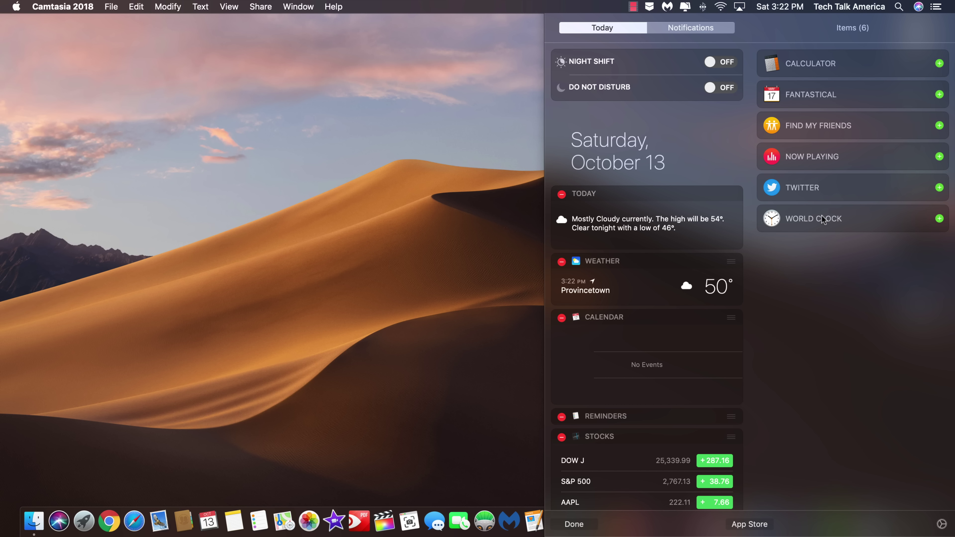
click(940, 219)
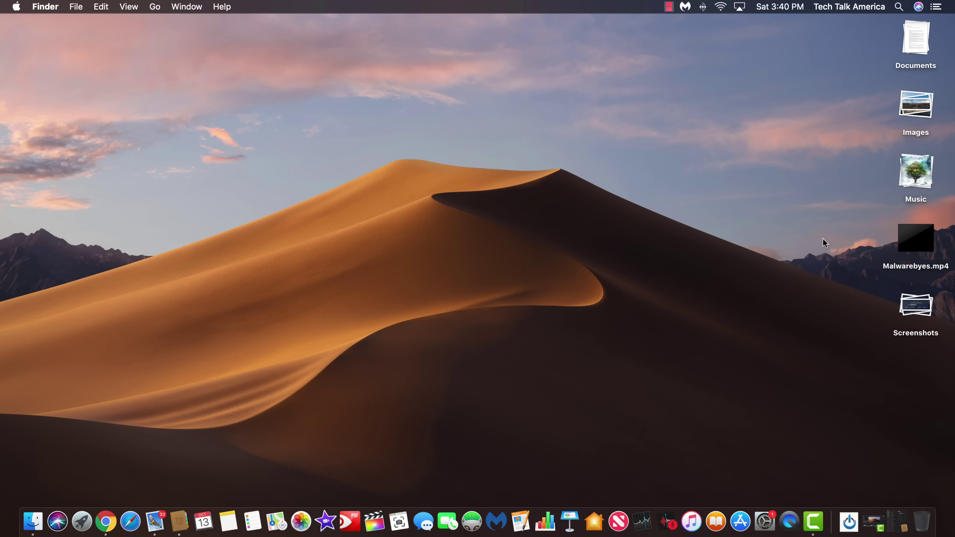
Restore the minimised Contacts window, add four more contacts to the selection in All iCloud, and put the selected contacts into the Book Club group.
click(898, 523)
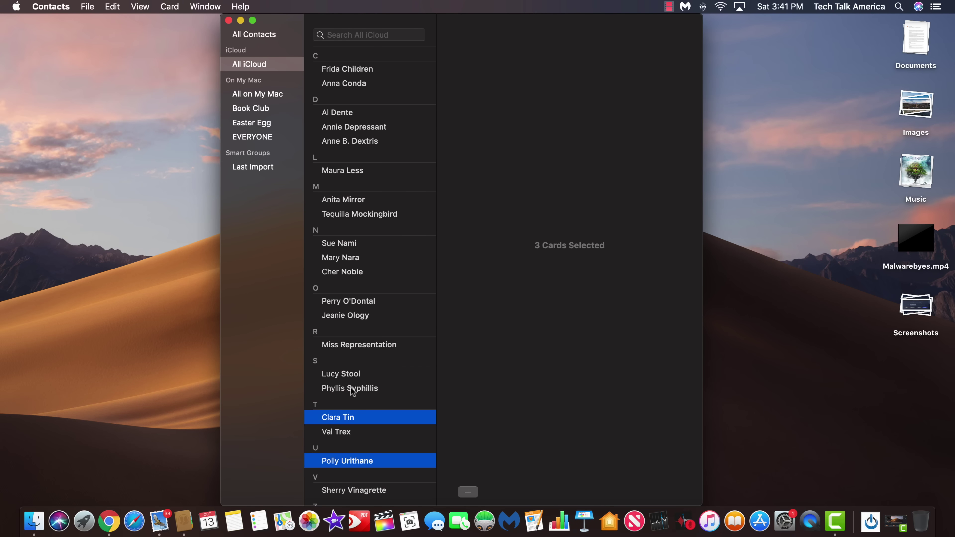
super+click(349, 376)
super+click(349, 319)
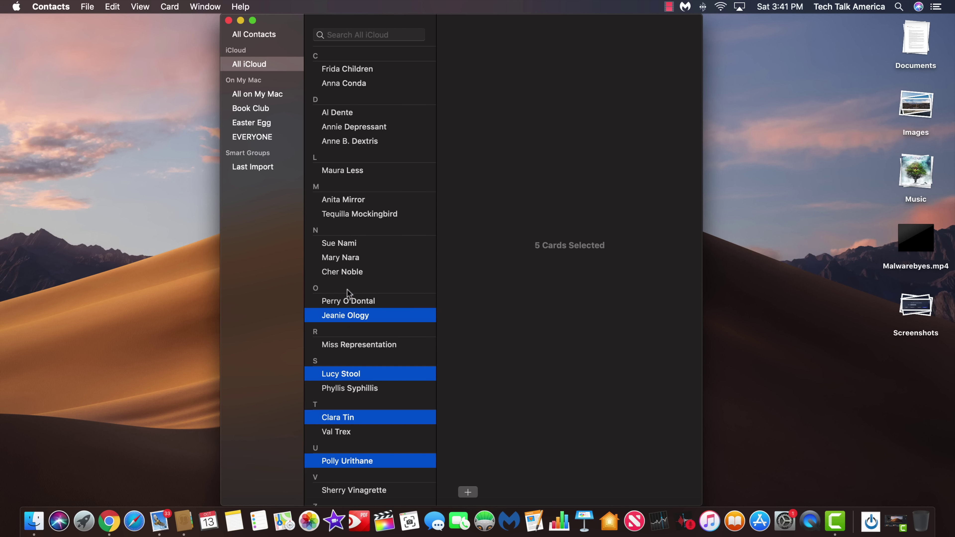
super+click(349, 248)
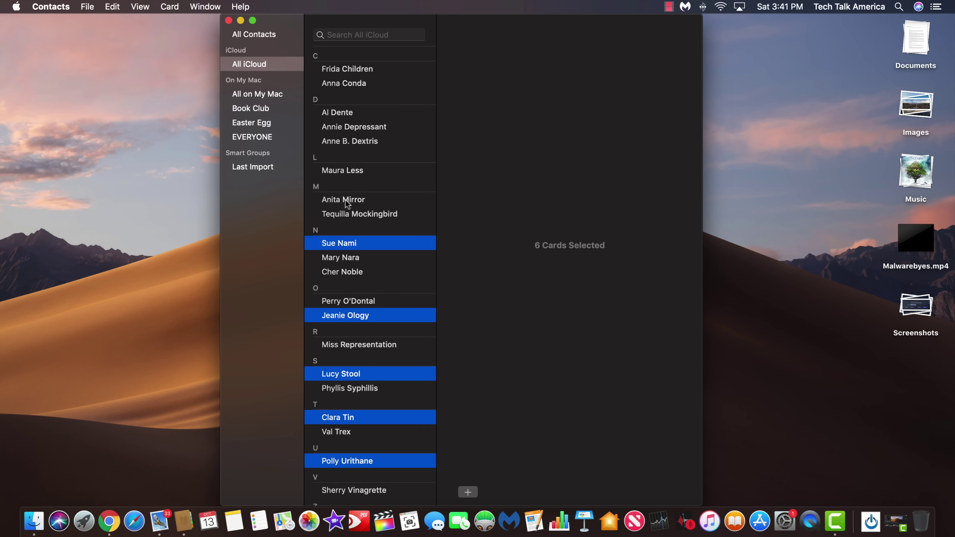
super+click(348, 213)
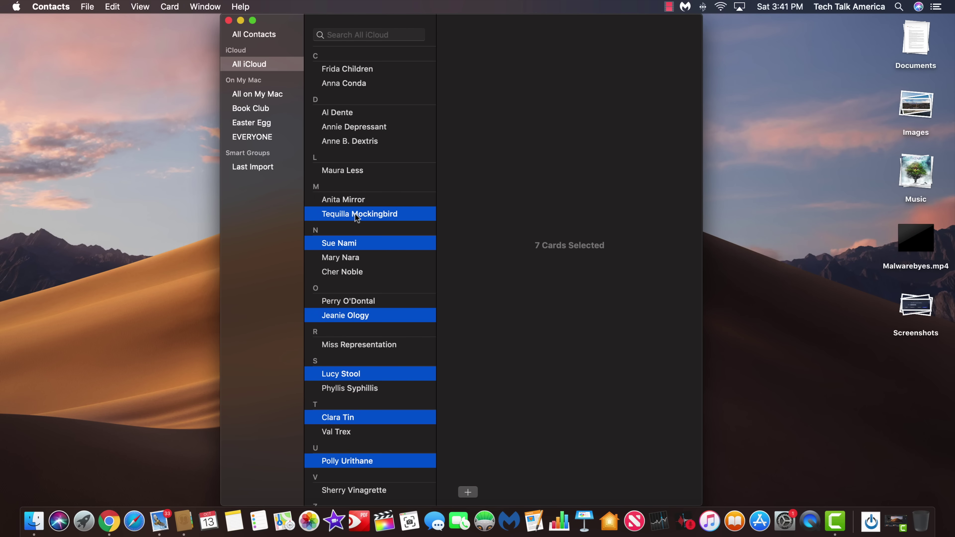
drag(356, 217, 266, 108)
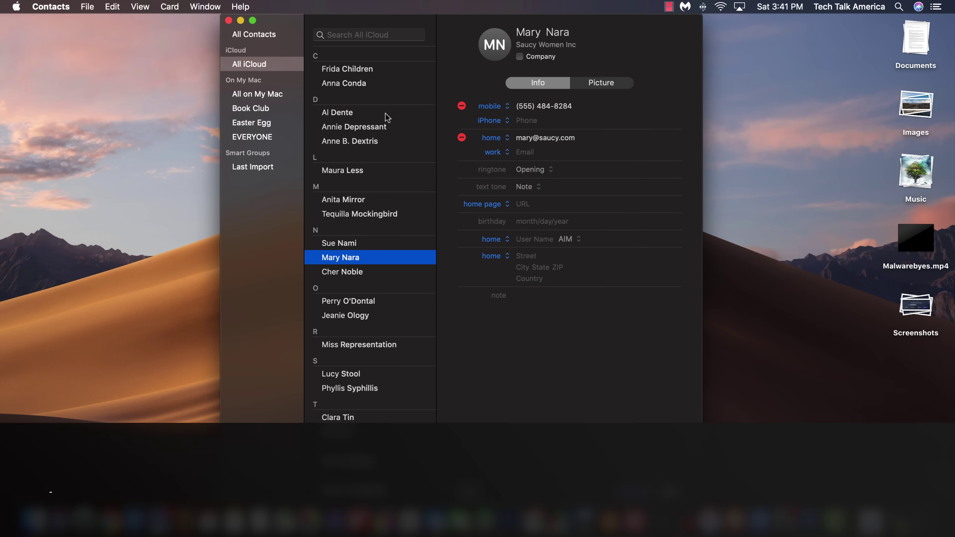
Select the All iCloud contacts from the first under D through the last under T, leaving out the second contact under N.
click(385, 114)
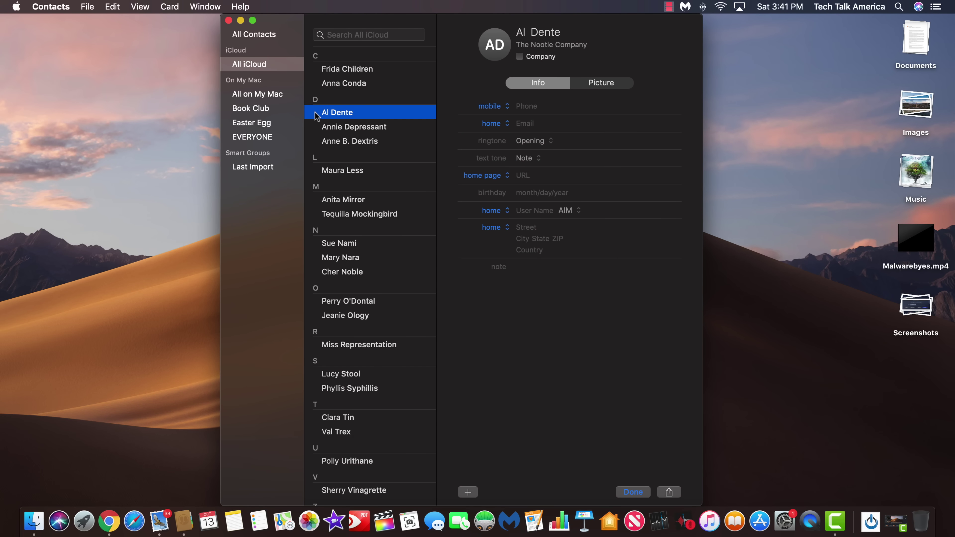
shift+click(333, 432)
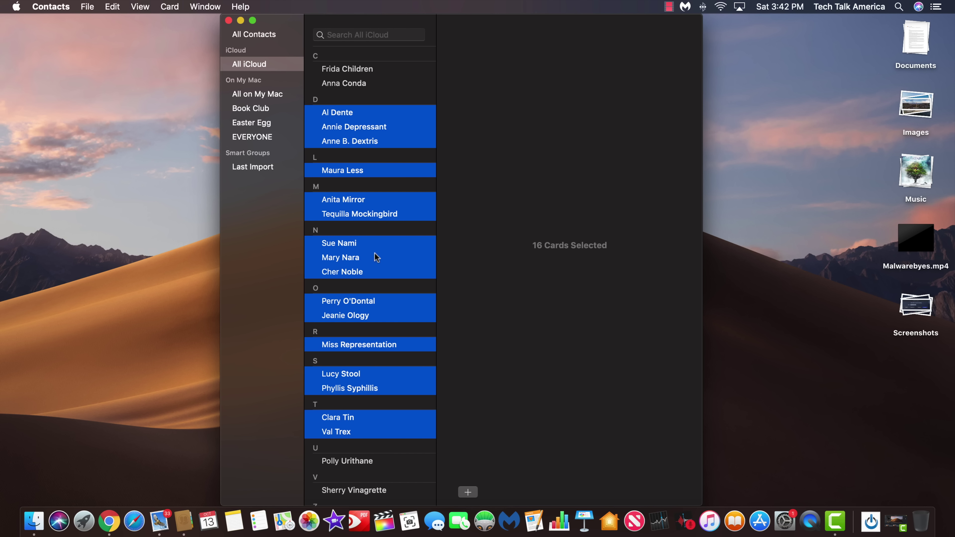
super+click(376, 262)
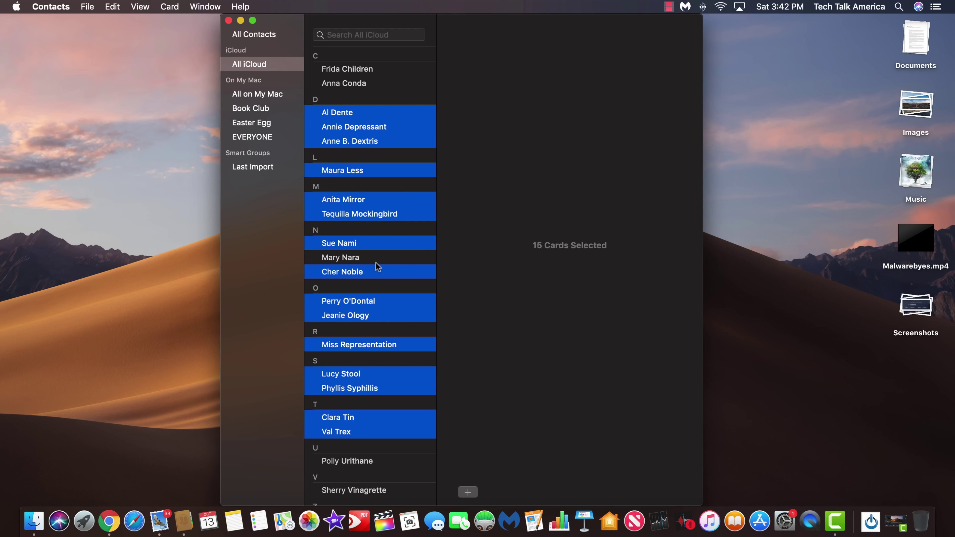
Select only the second contact under N in All iCloud, and extend the selection to all contacts in the list.
click(376, 259)
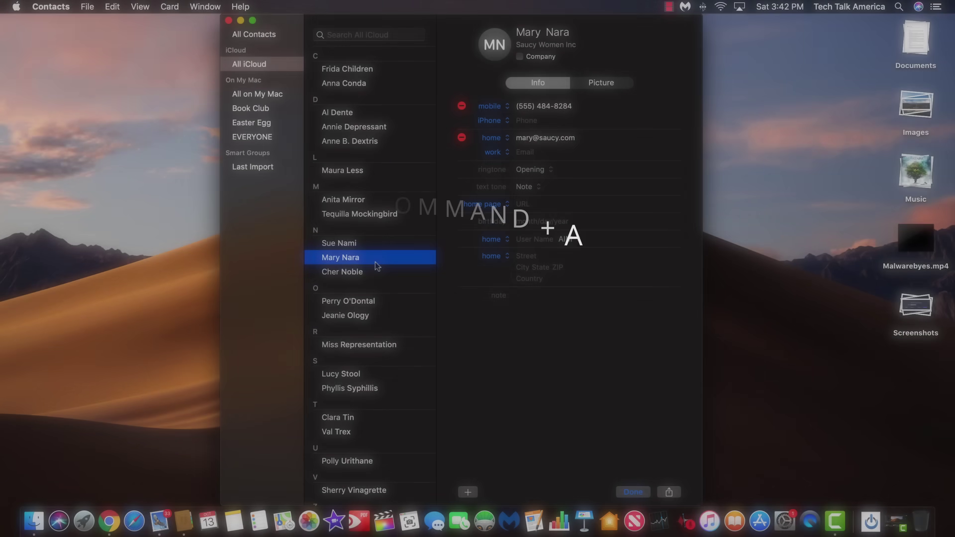
key(super+a)
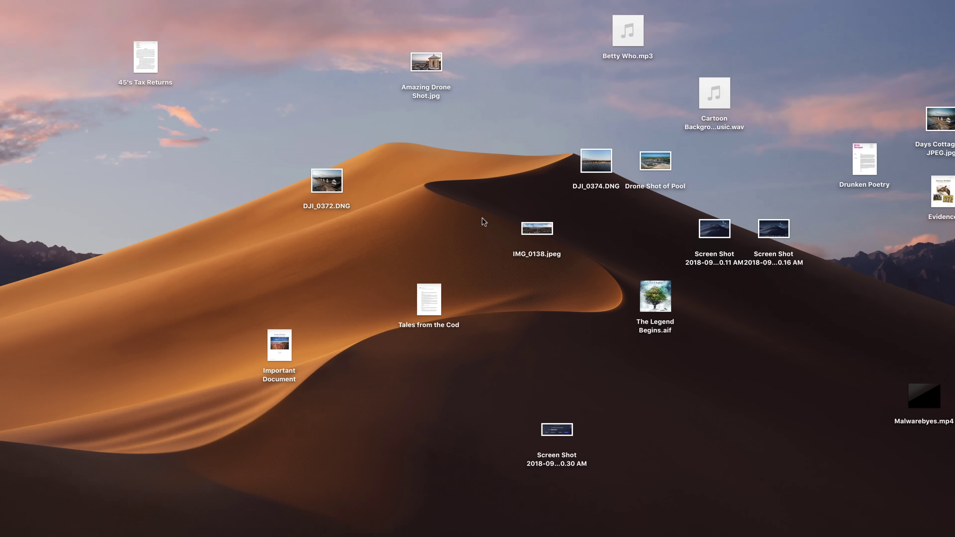
Group the desktop files with Use Stacks, then expand the Images stack and collapse it again.
right_click(482, 225)
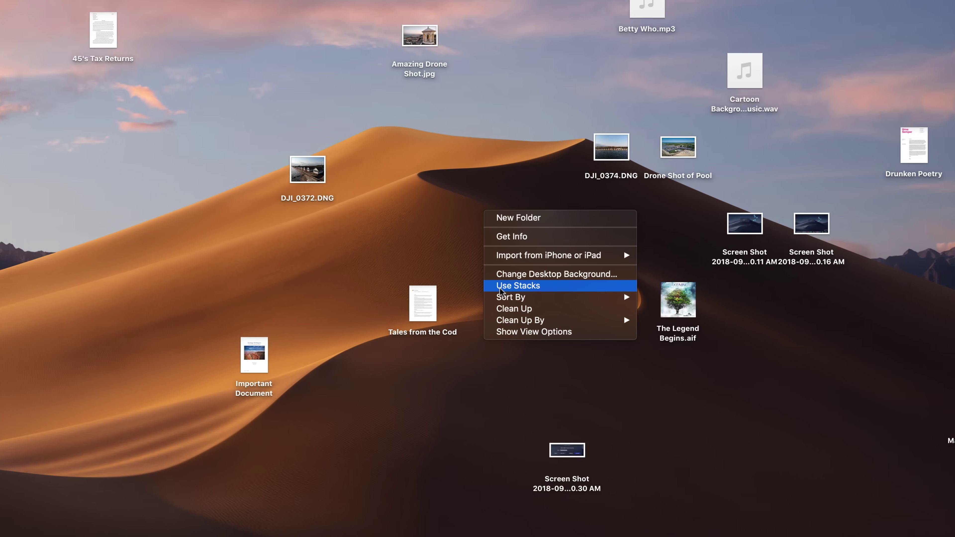
click(496, 297)
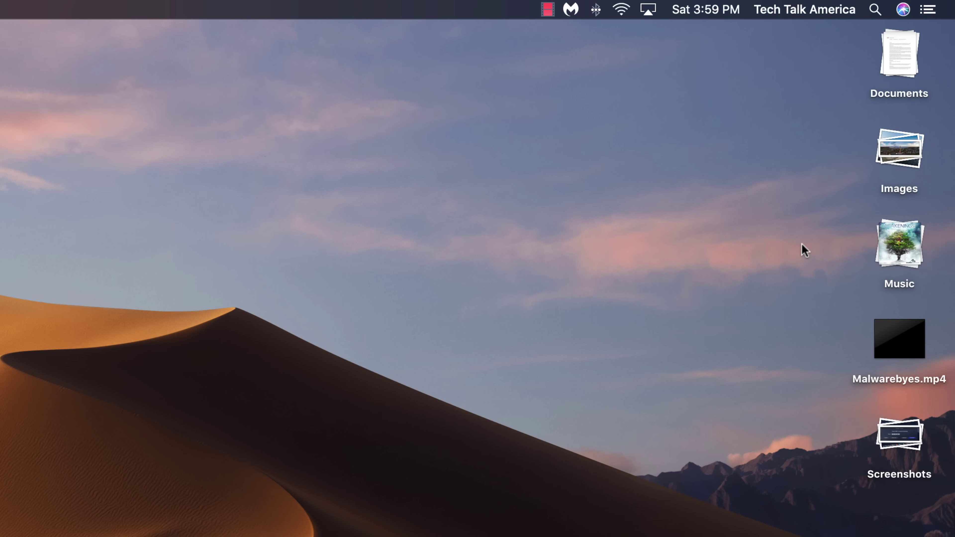
click(908, 143)
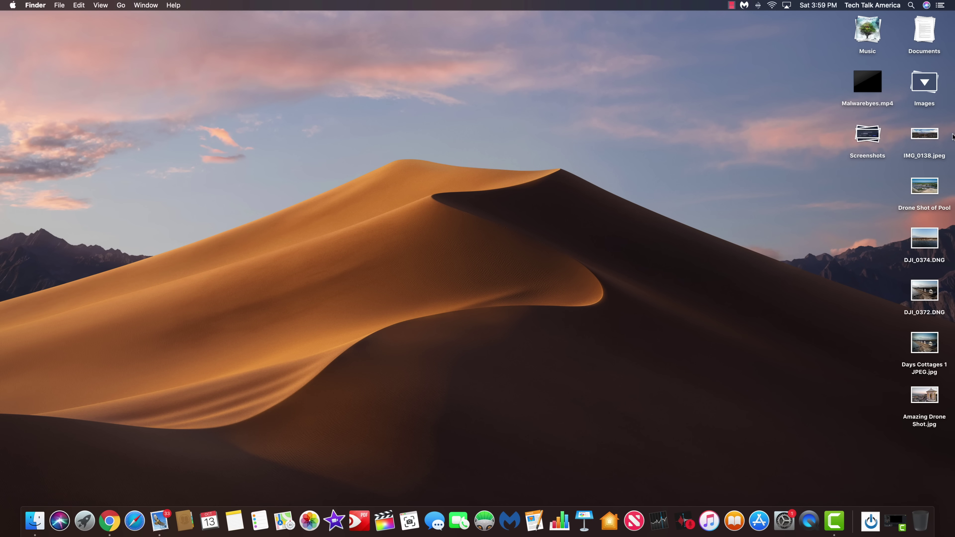
click(923, 80)
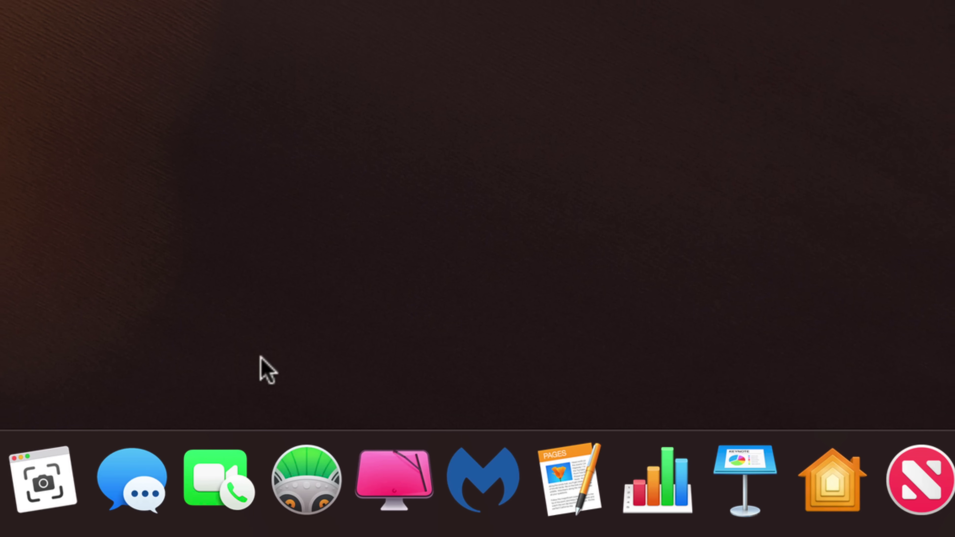
Remove CleanMyMac X from the Dock through its options, and also by pulling its icon off the Dock.
right_click(393, 500)
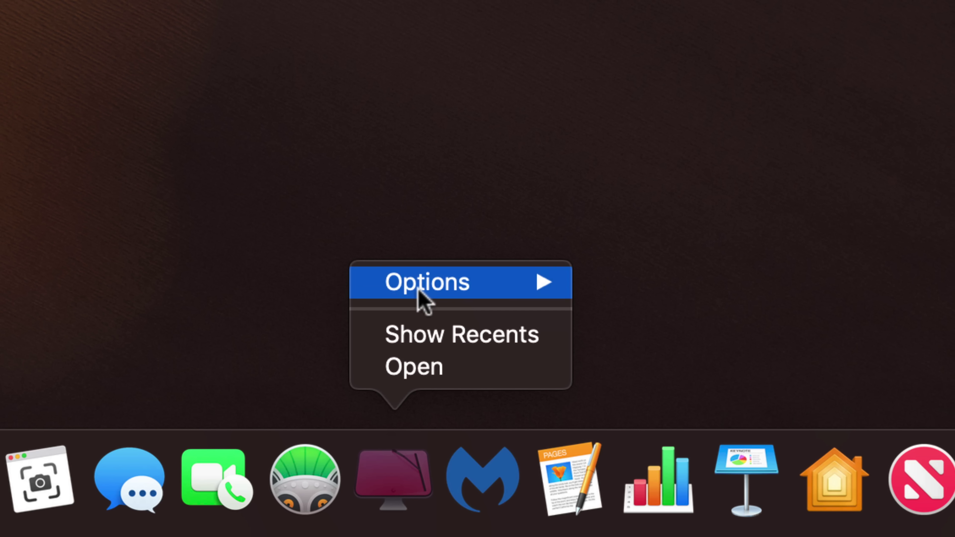
mouse_move(414, 283)
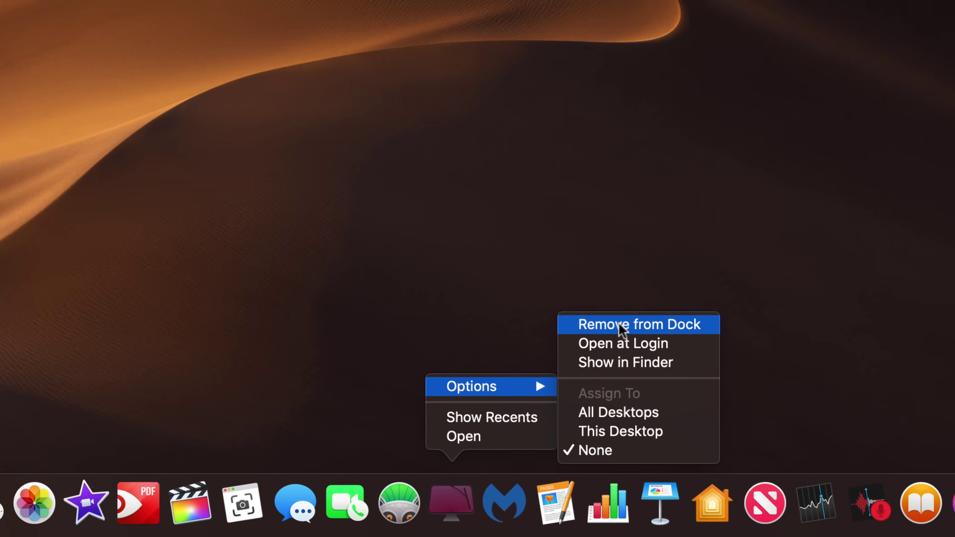
click(685, 182)
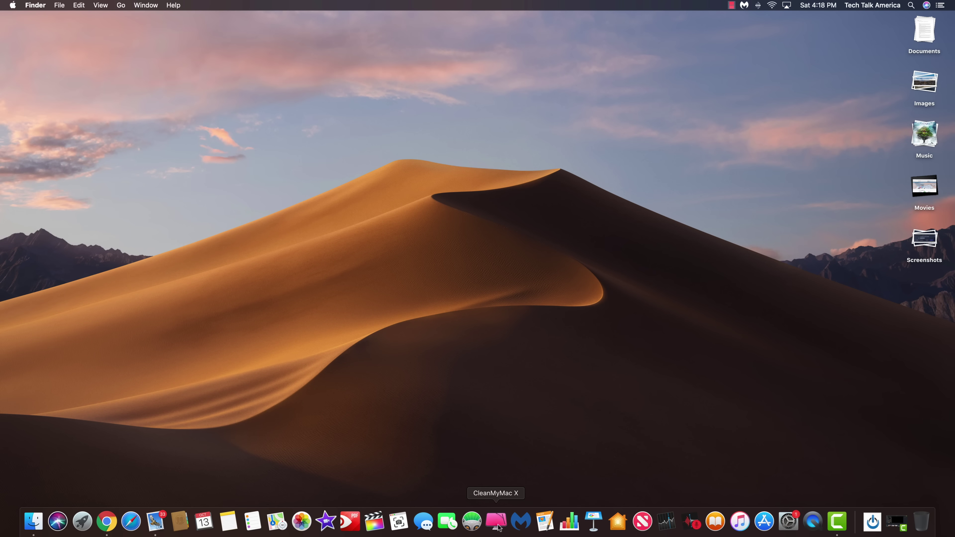
drag(498, 525, 526, 170)
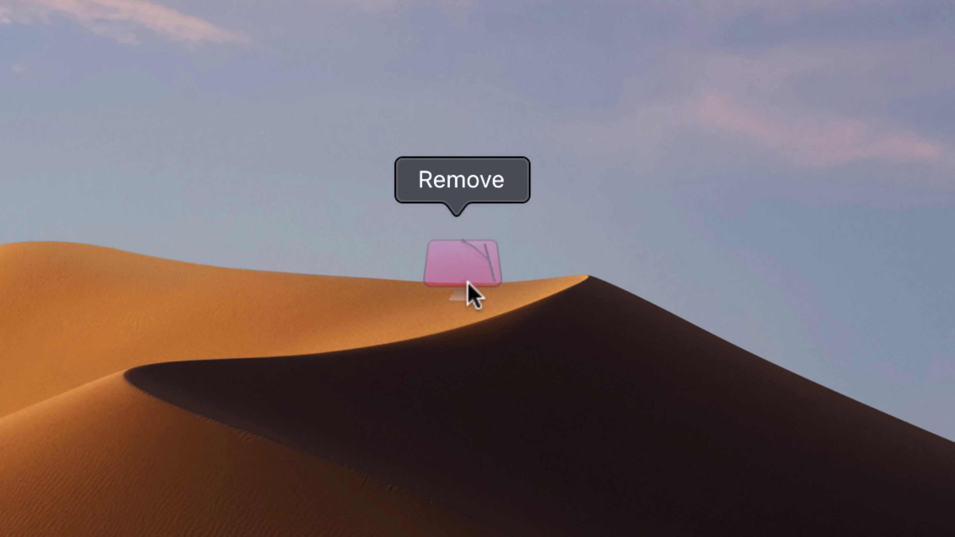
drag(468, 281, 467, 281)
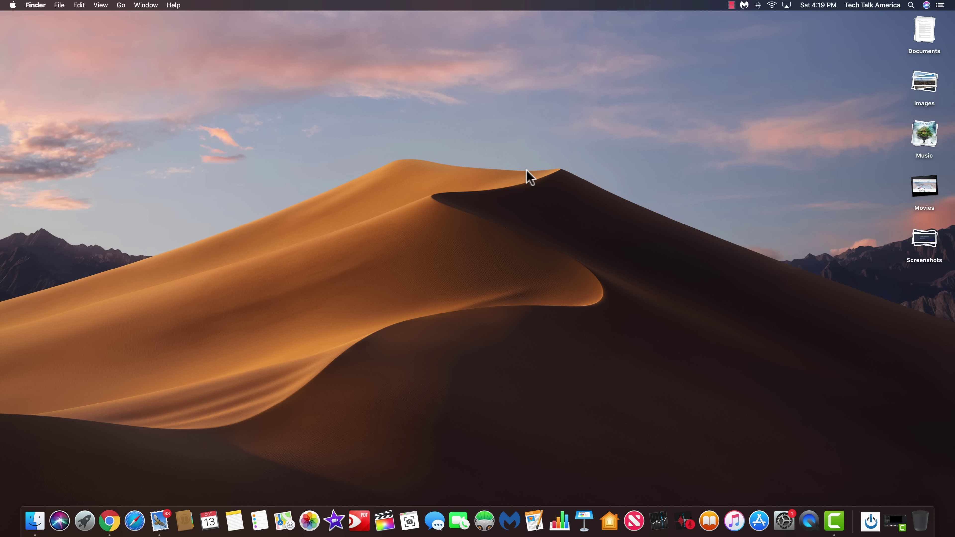
Open the Applications folder in Finder and add CleanMyMac X from there to the Dock.
click(35, 523)
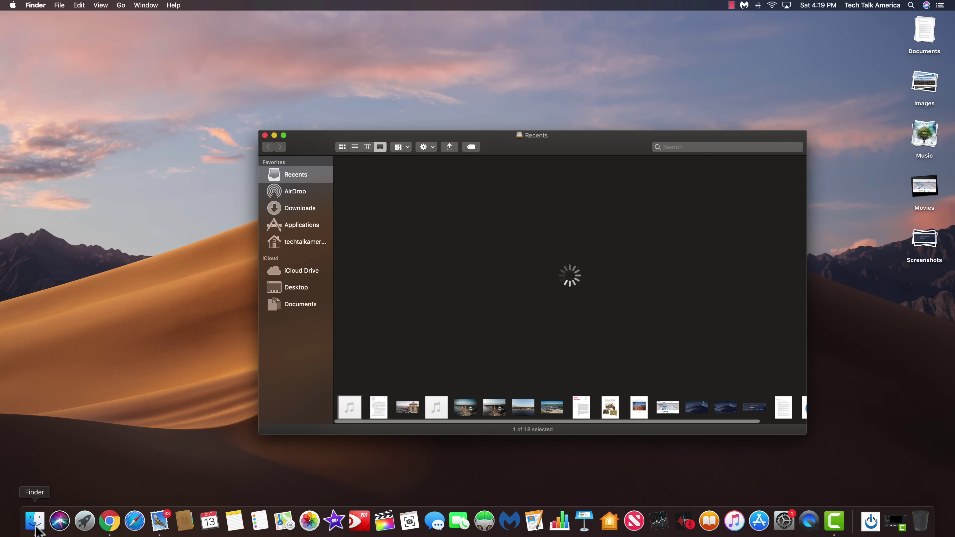
click(304, 225)
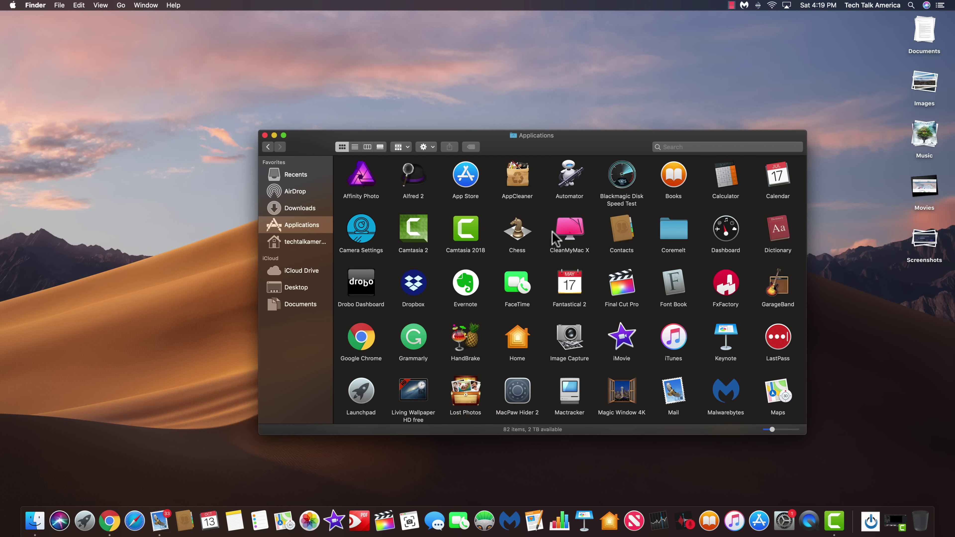
click(570, 234)
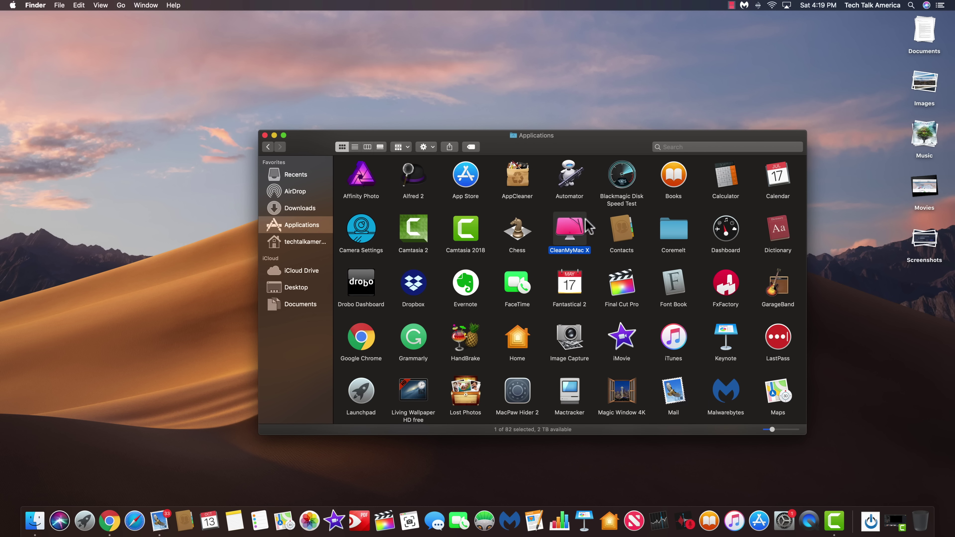
drag(572, 234, 598, 526)
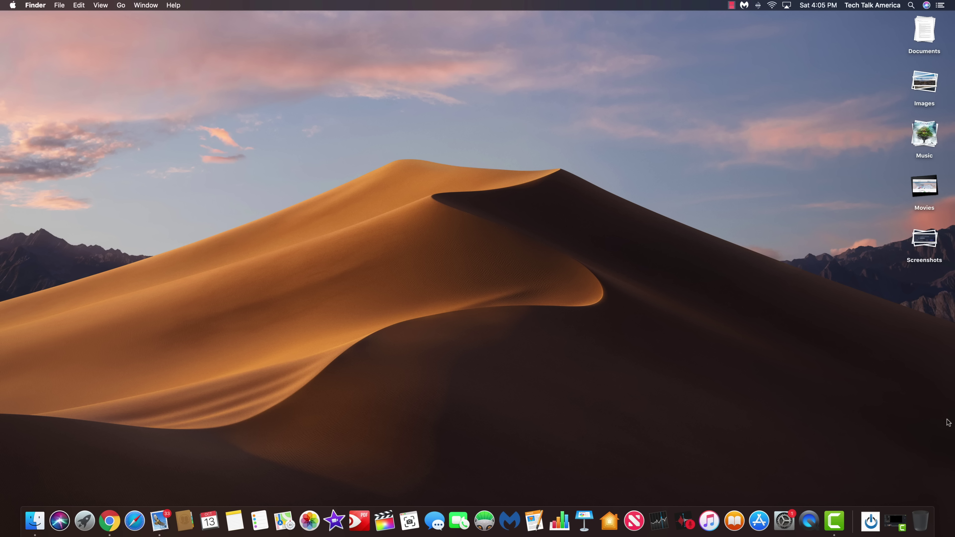
Switch to the Chrome space and examine the Top 3 Apps section of the Tech Talk America site.
key(ctrl+Right)
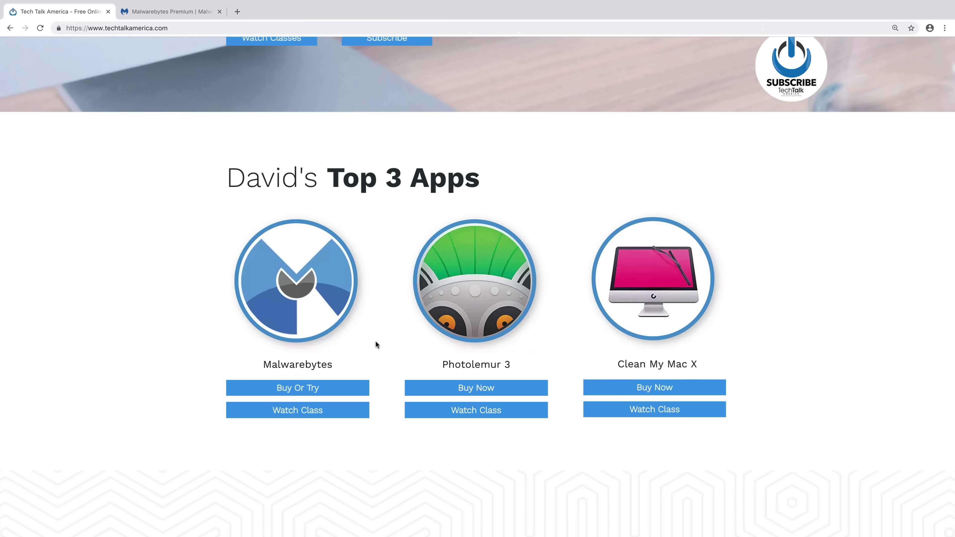
scroll(375, 341, up, 9)
scroll(378, 338, down, 7)
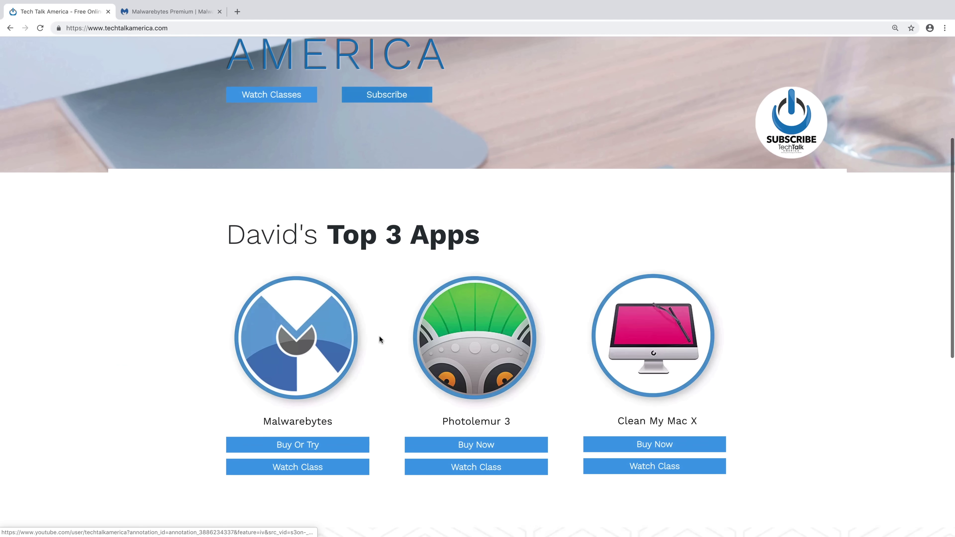
scroll(379, 335, down, 1)
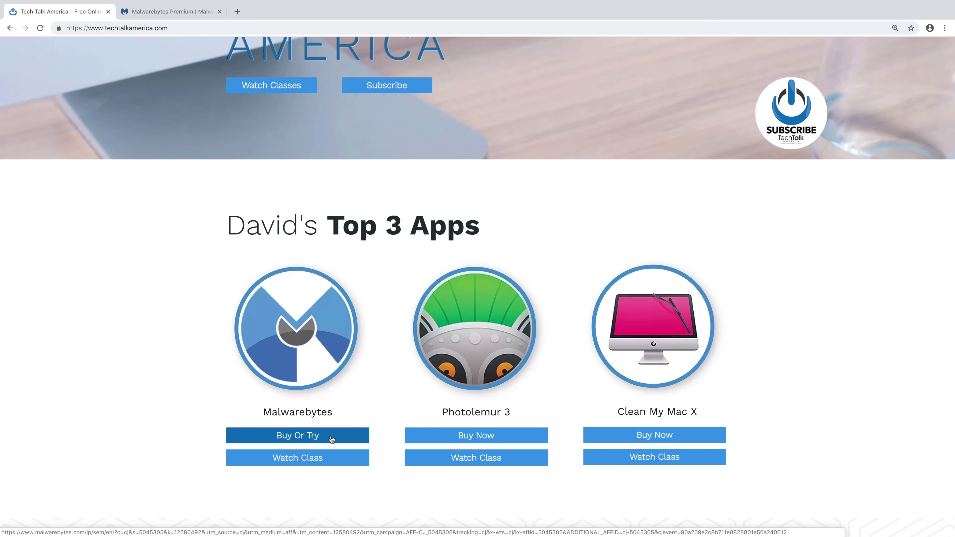
Examine the Malwarebytes Premium prices and feature comparison table, and highlight the heading "Removes malware and spyware".
click(163, 5)
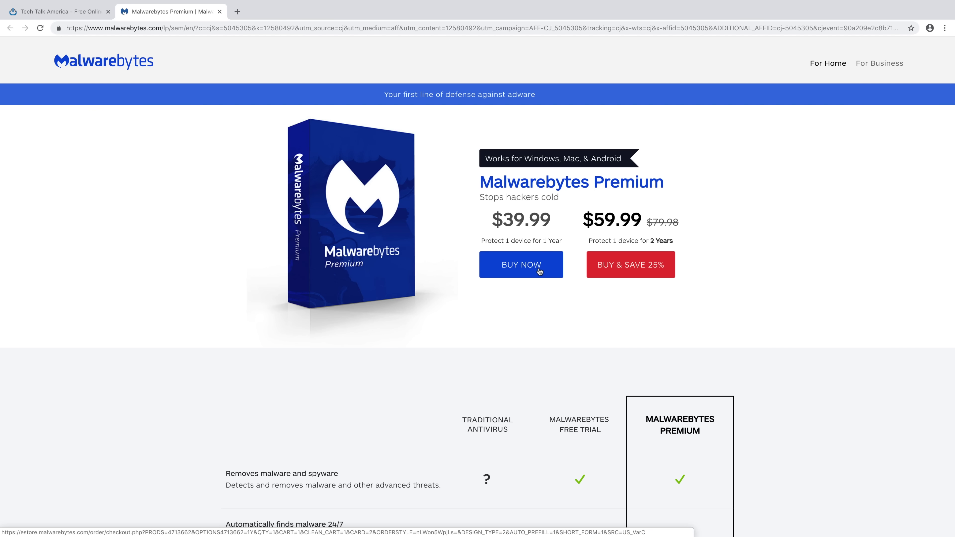
scroll(540, 271, down, 5)
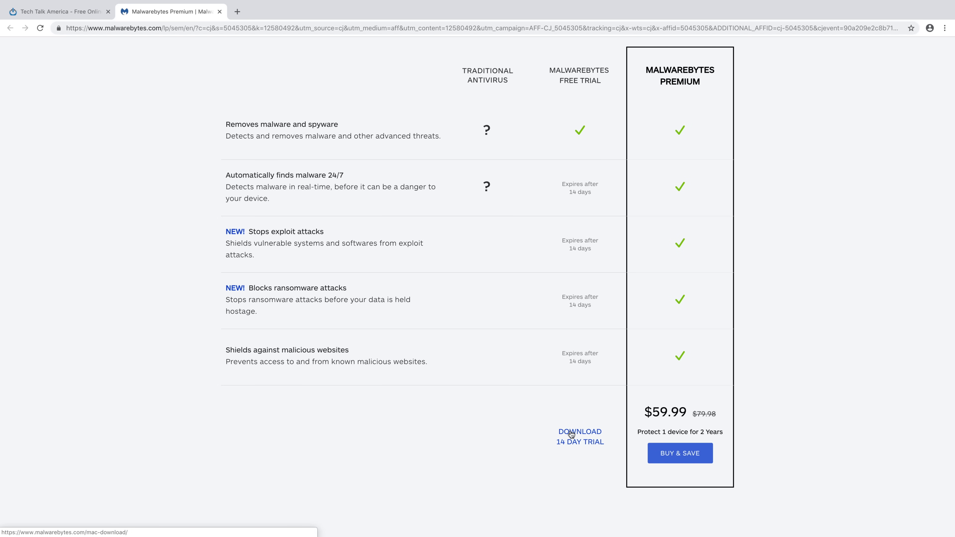
scroll(571, 435, up, 1)
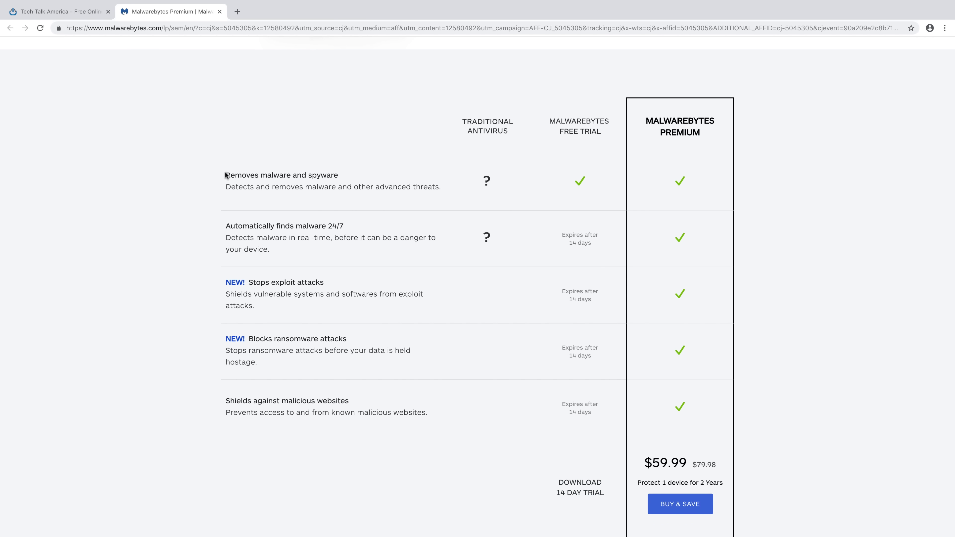
drag(226, 175, 341, 177)
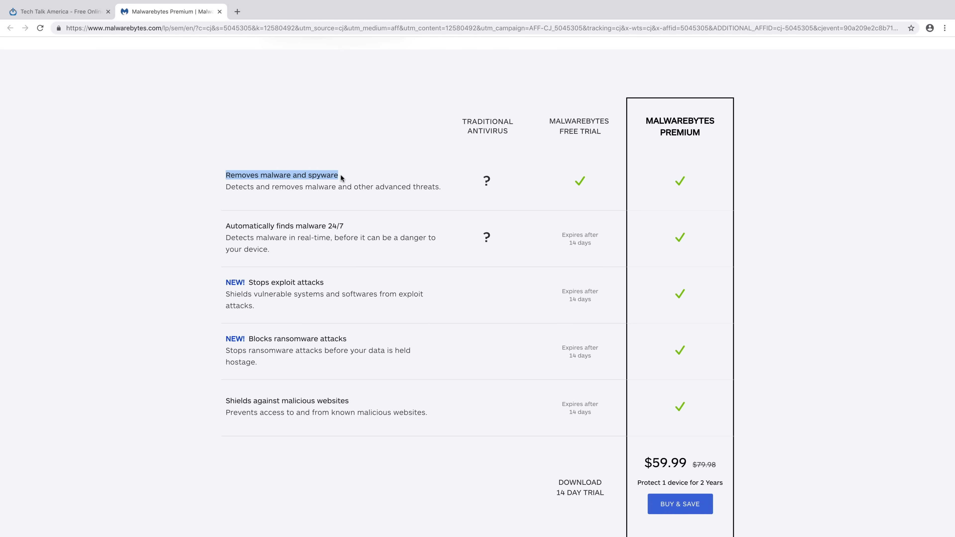
Return to the desktop space and open Malwarebytes.
key(ctrl+Left)
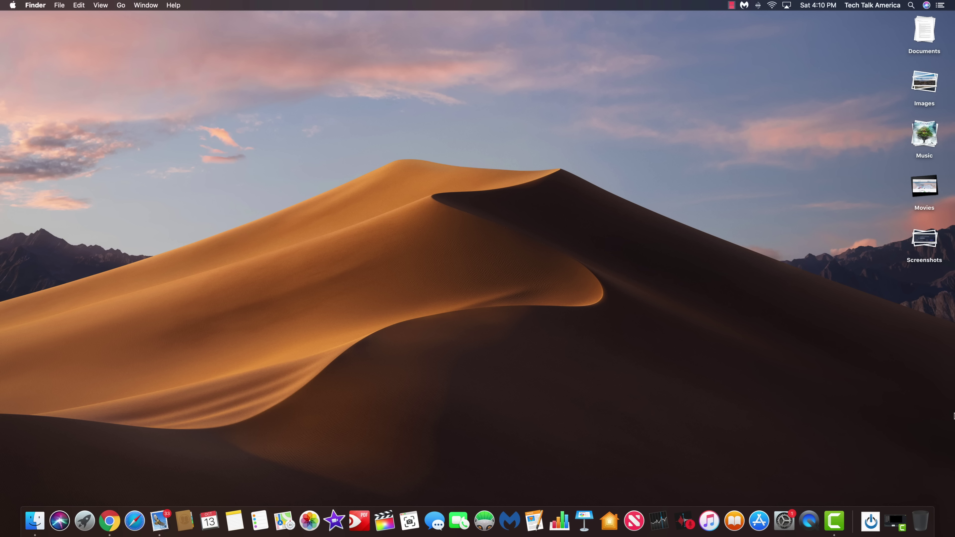
click(508, 521)
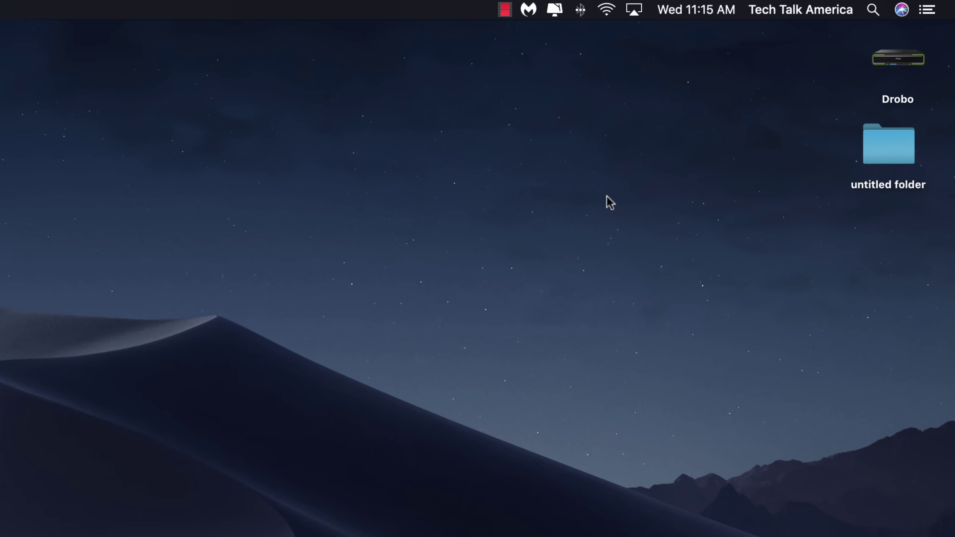
Check the shortcut options of the desktop and the new mail message body, and show the desktop's Import from iPhone or iPad choices.
right_click(770, 107)
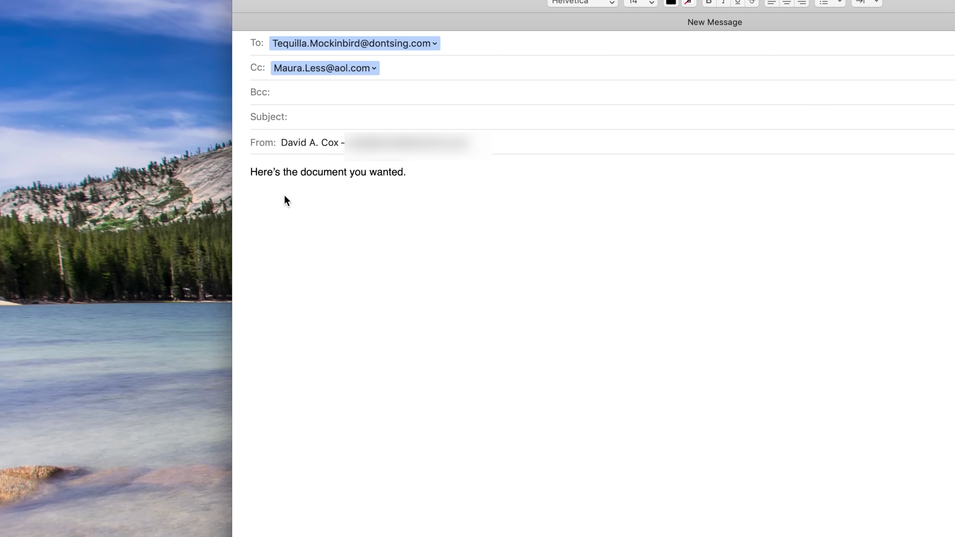
right_click(287, 200)
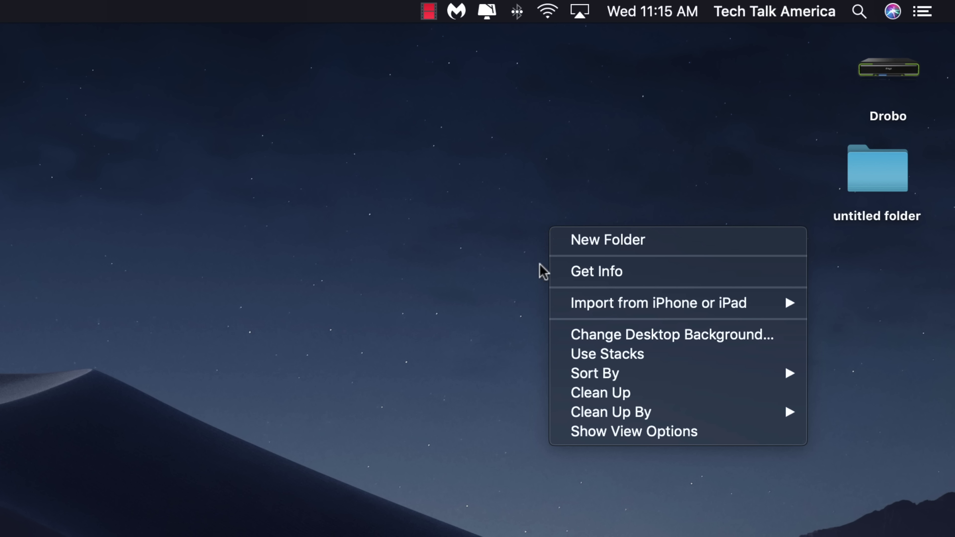
mouse_move(576, 311)
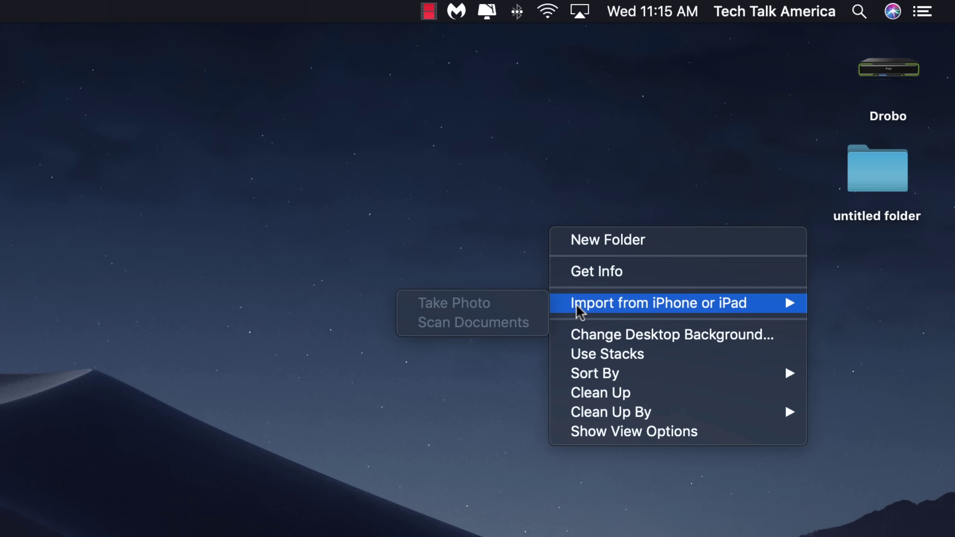